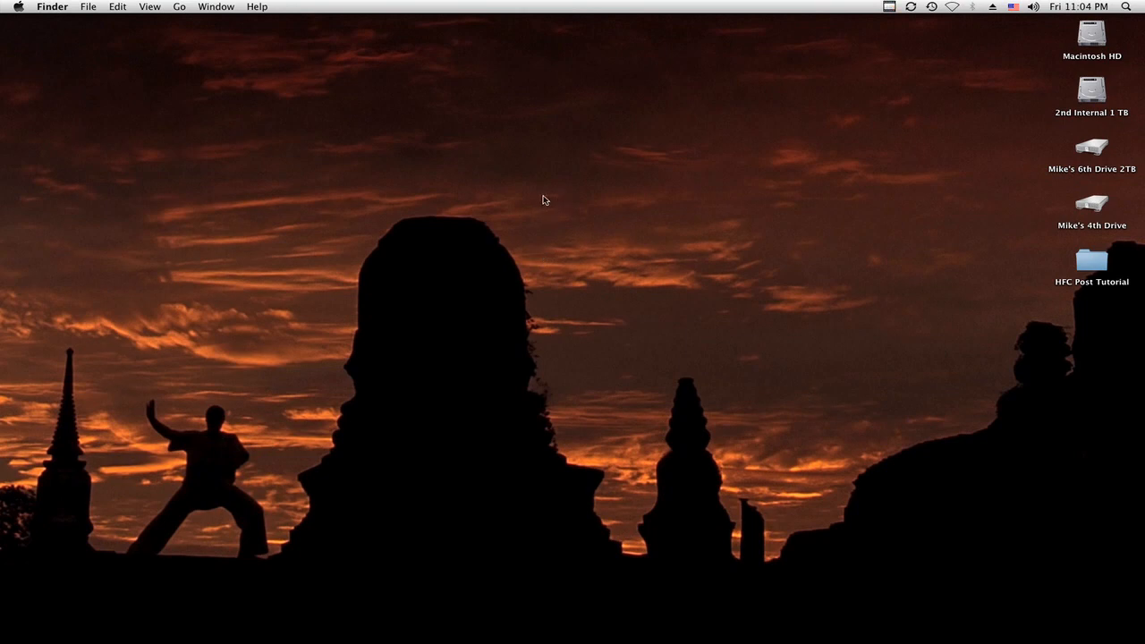
Launch Final Cut Pro, choose to reset the non-writable scratch disks and dismiss the missing-disk alert.
mouse_move(4, 154)
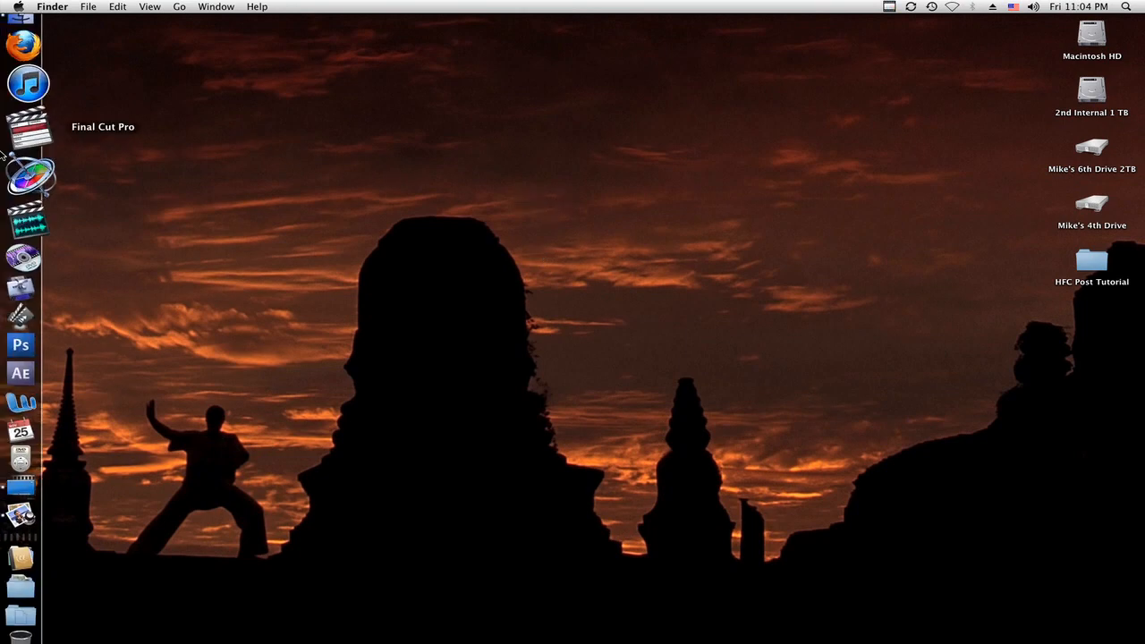
left_click(33, 141)
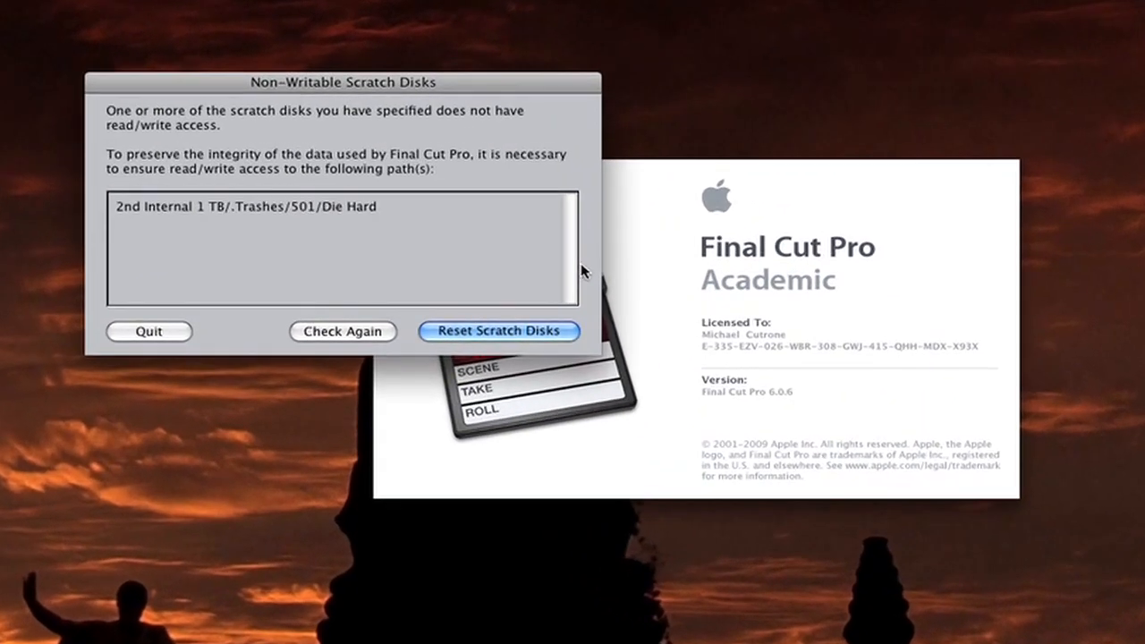
left_click(475, 330)
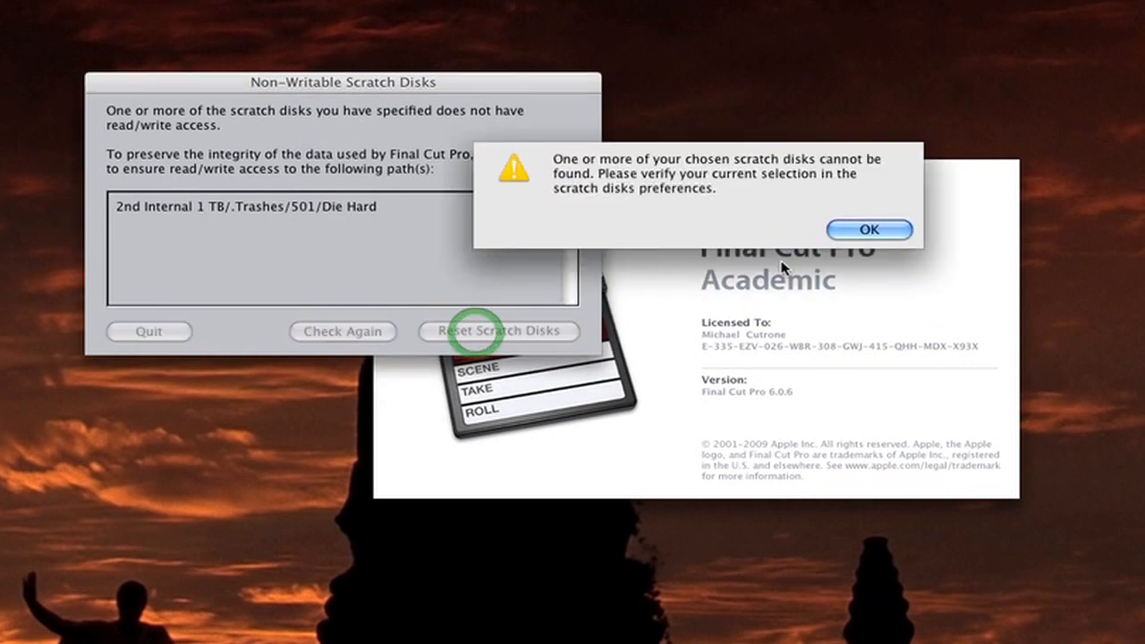
left_click(866, 231)
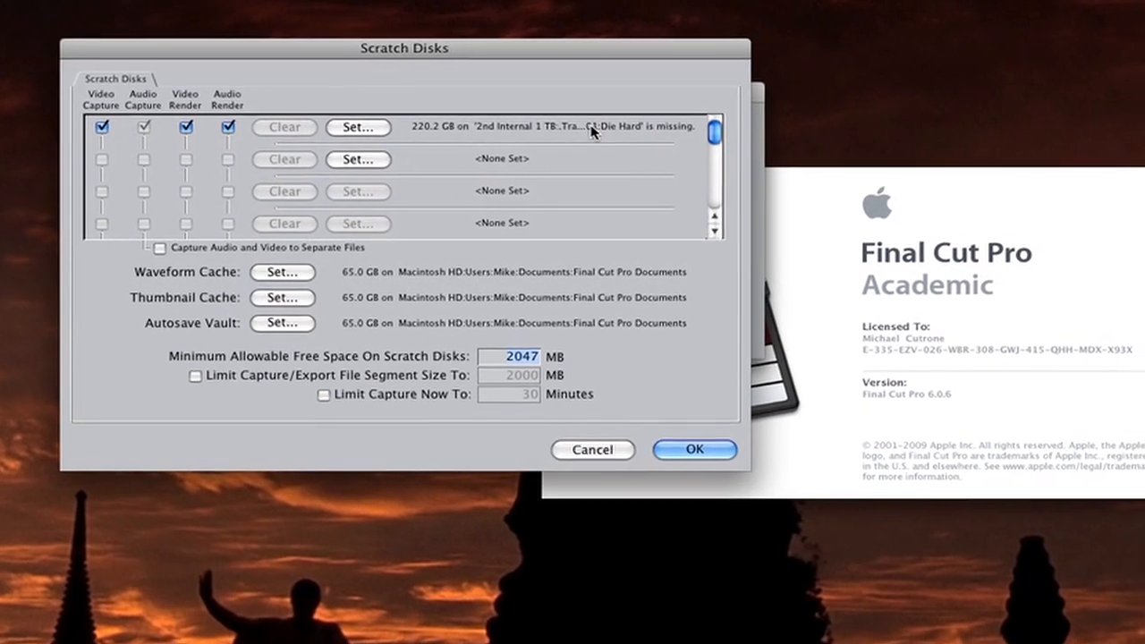
Set the first scratch disk to a new folder named Scratch inside Awesome HFC Tutorial on the 6th Drive 2TB.
left_click(329, 127)
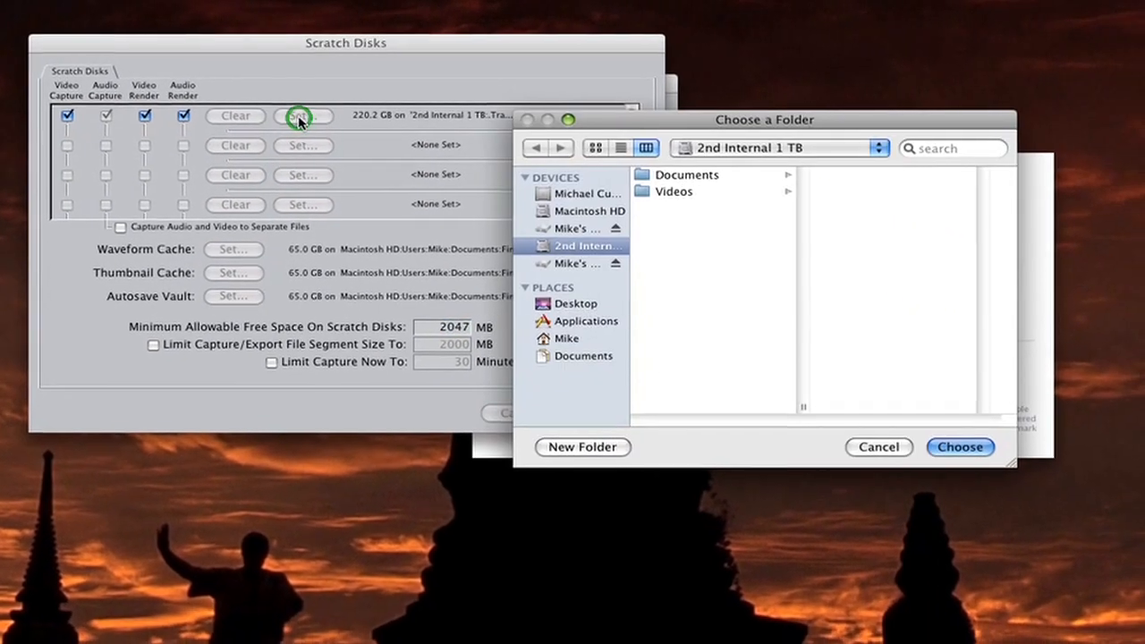
left_click(547, 263)
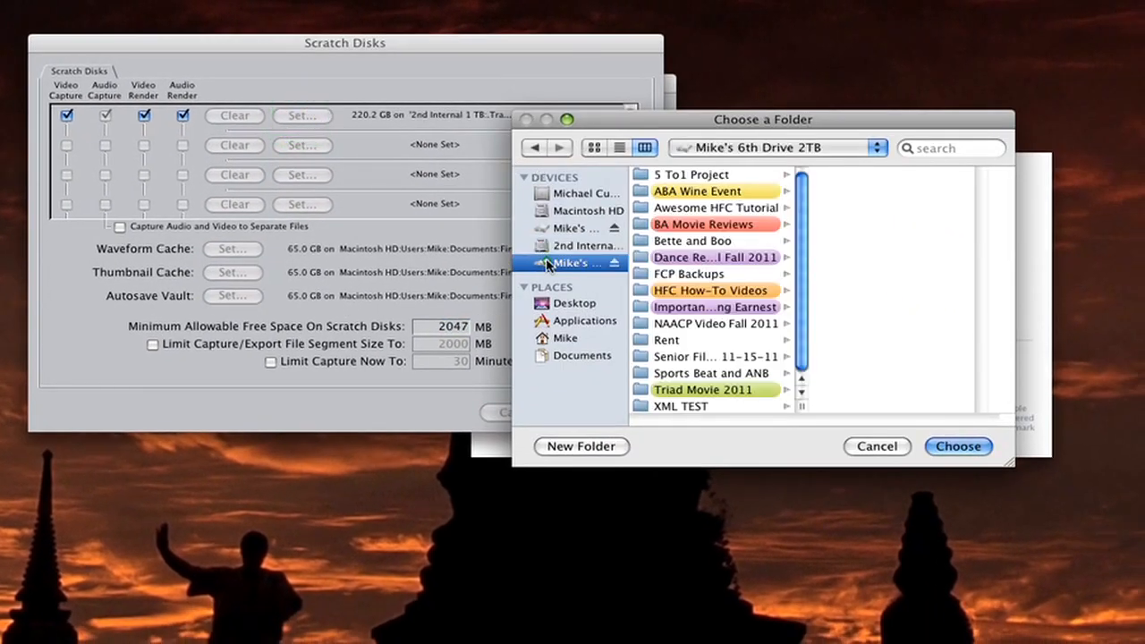
left_click(696, 212)
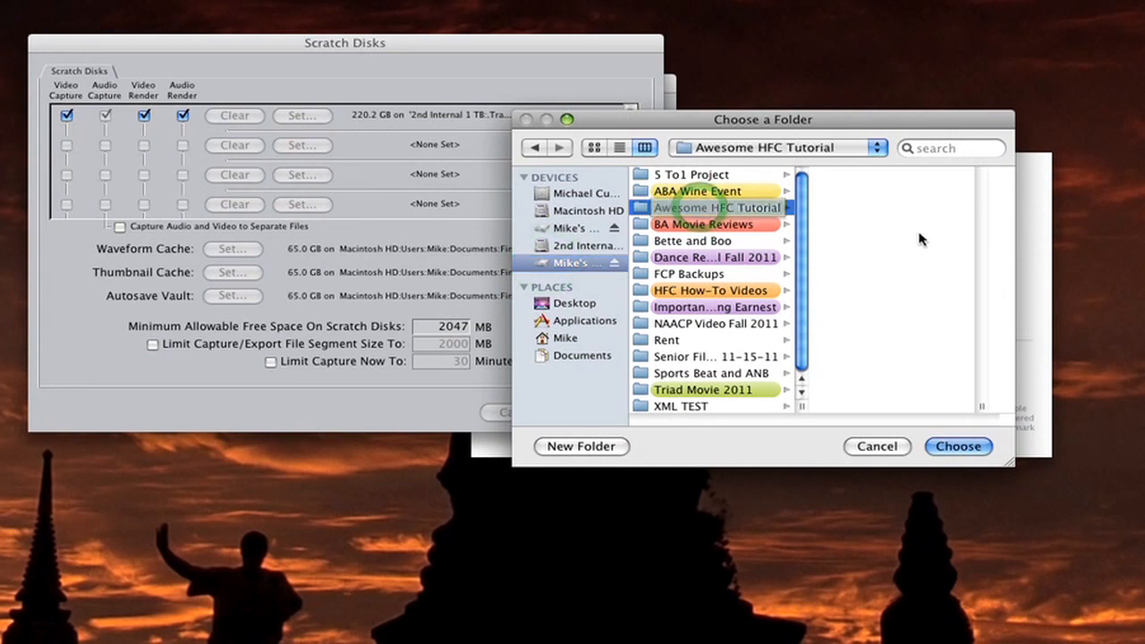
left_click(593, 447)
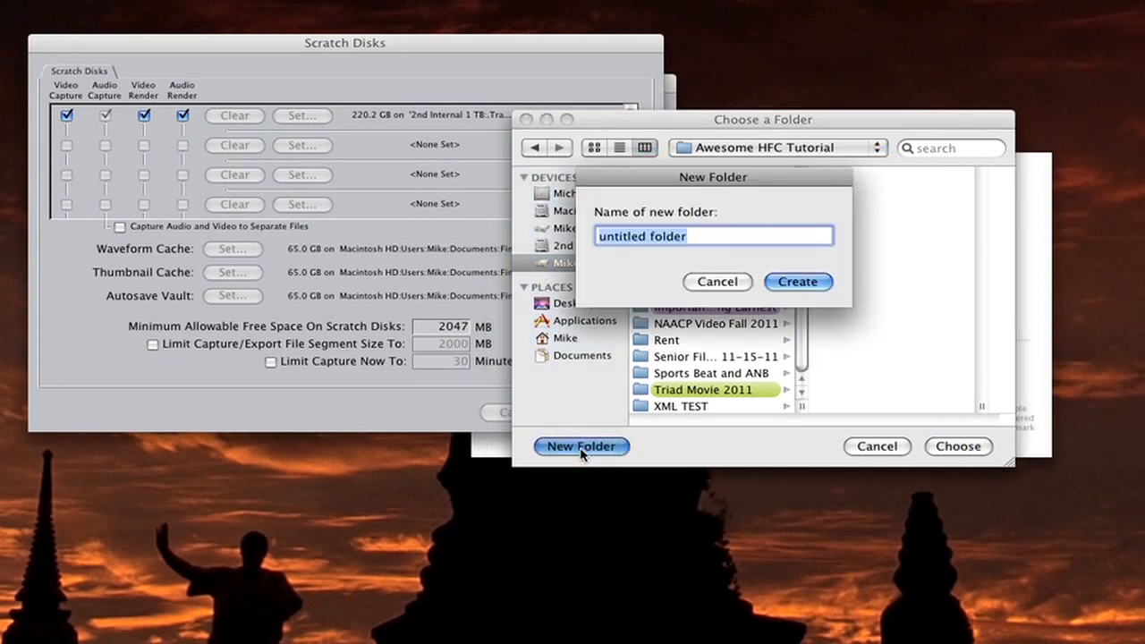
type("Scratch")
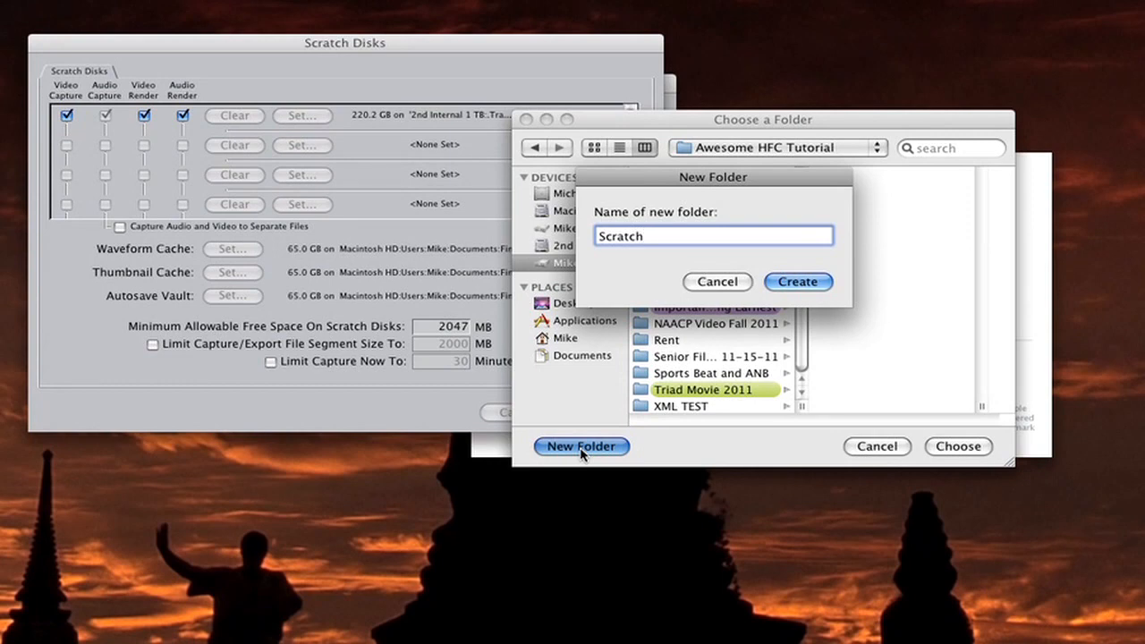
key("Return")
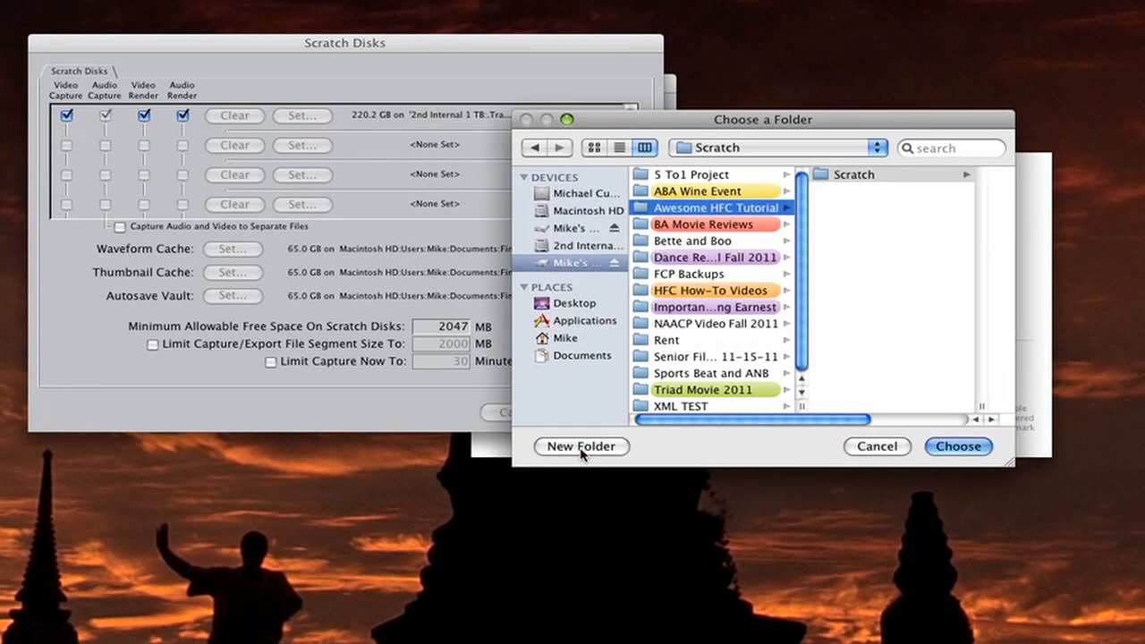
left_click(948, 447)
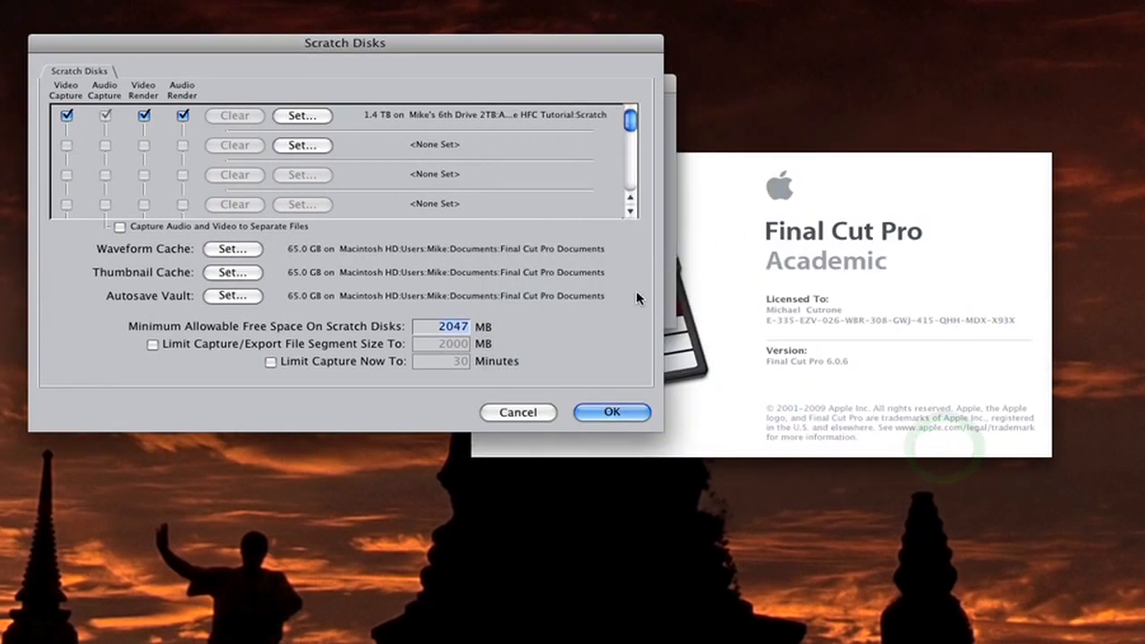
Set the Waveform Cache location to the Scratch folder inside Awesome HFC Tutorial on the 6th Drive 2TB.
left_click(231, 250)
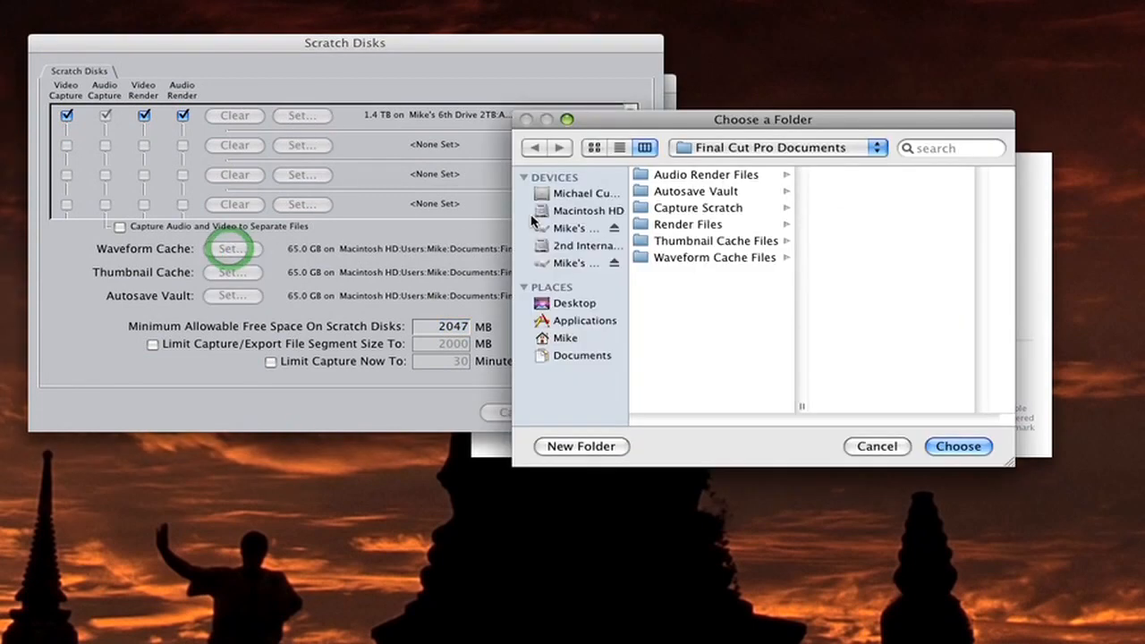
left_click(564, 263)
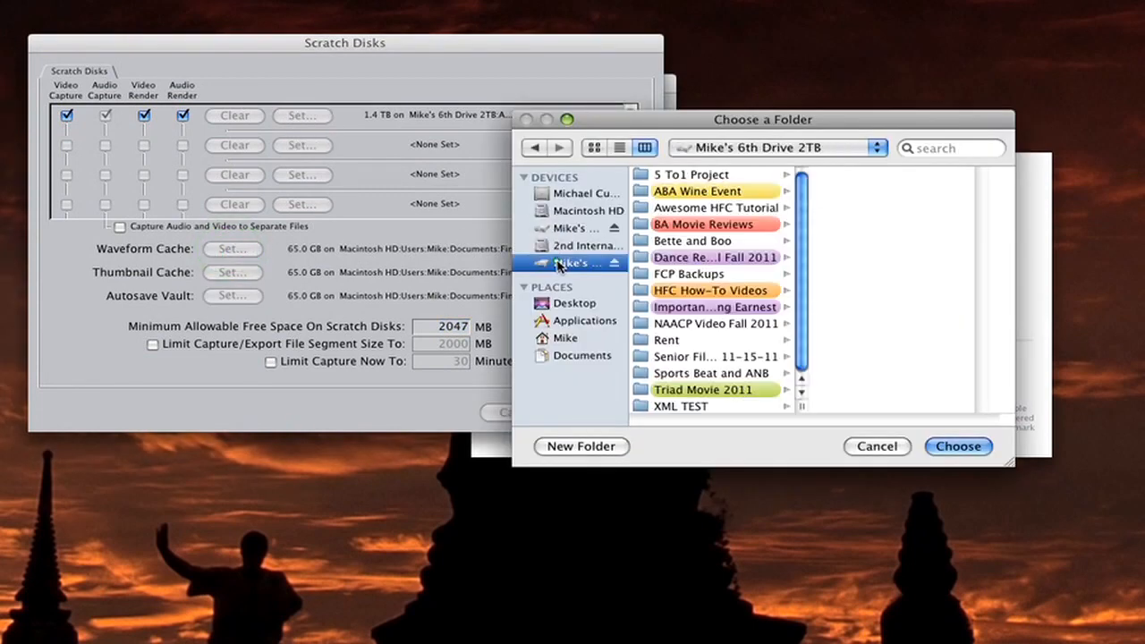
left_click(720, 208)
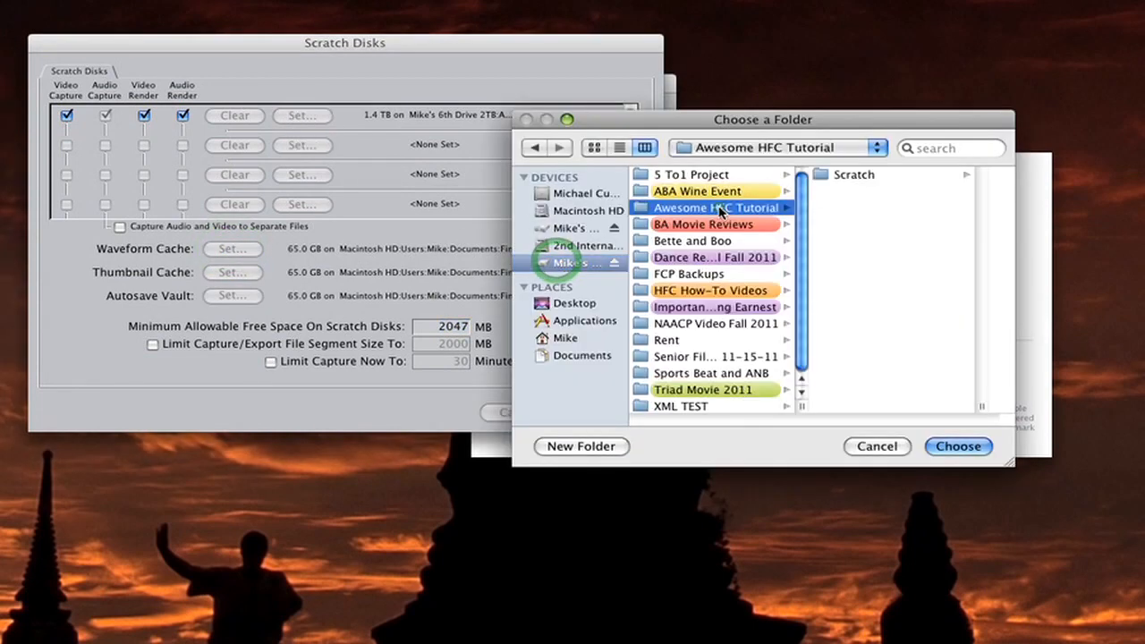
left_click(875, 175)
key("Return")
Set the Thumbnail Cache to Awesome HFC Tutorial's Scratch folder, then accept the scratch disk settings and continue the startup.
left_click(253, 281)
left_click(558, 260)
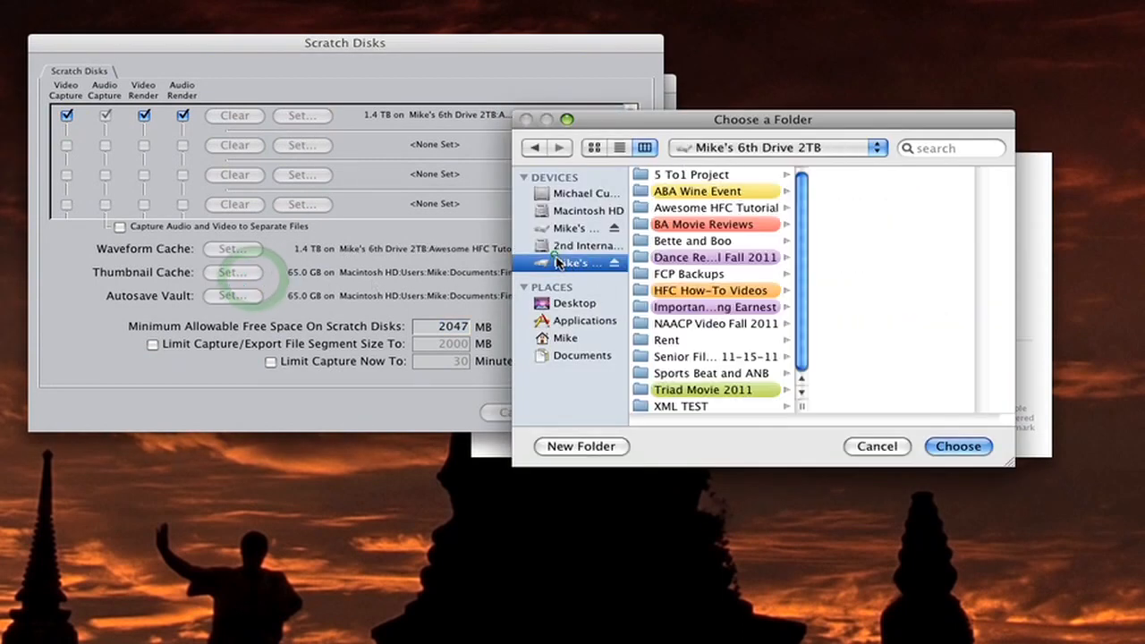
left_click(727, 207)
left_click(878, 175)
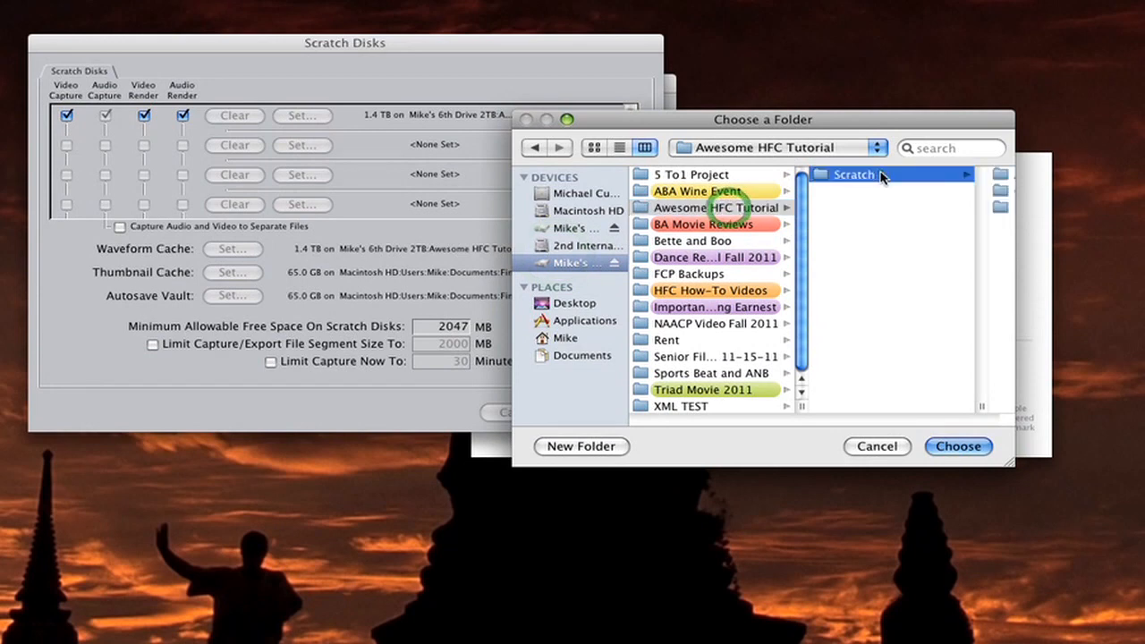
left_click(957, 450)
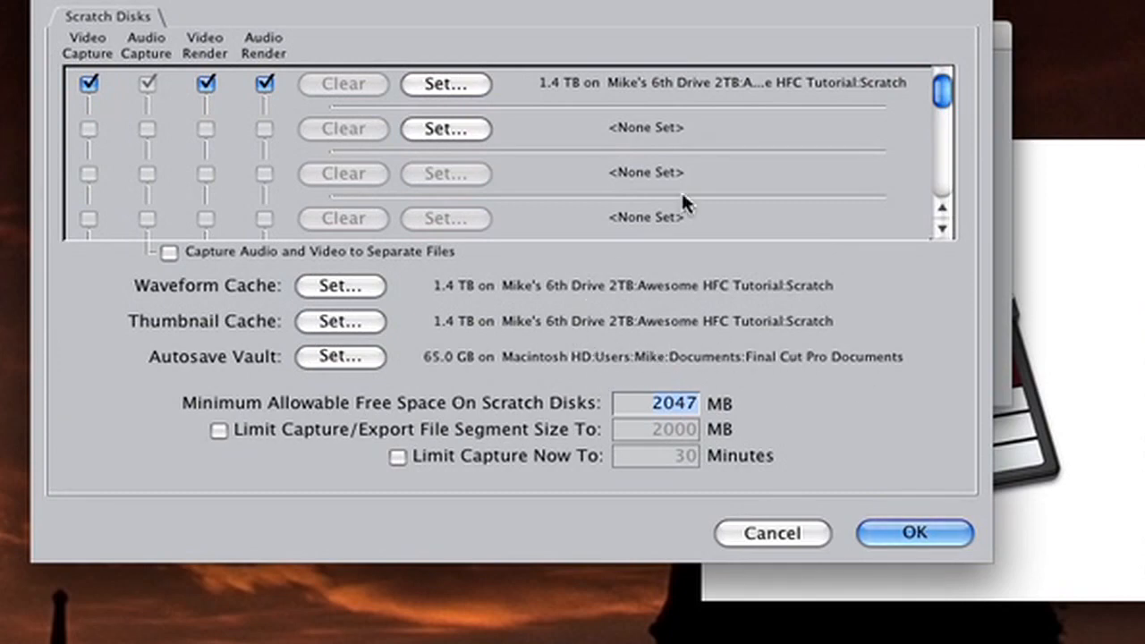
left_click(942, 539)
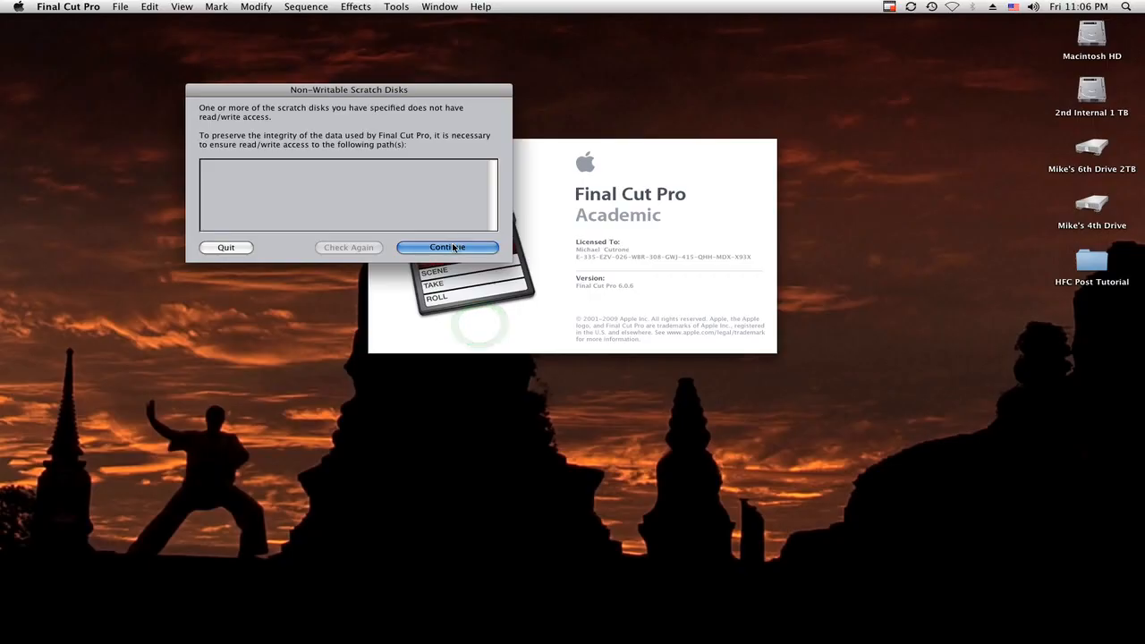
left_click(447, 247)
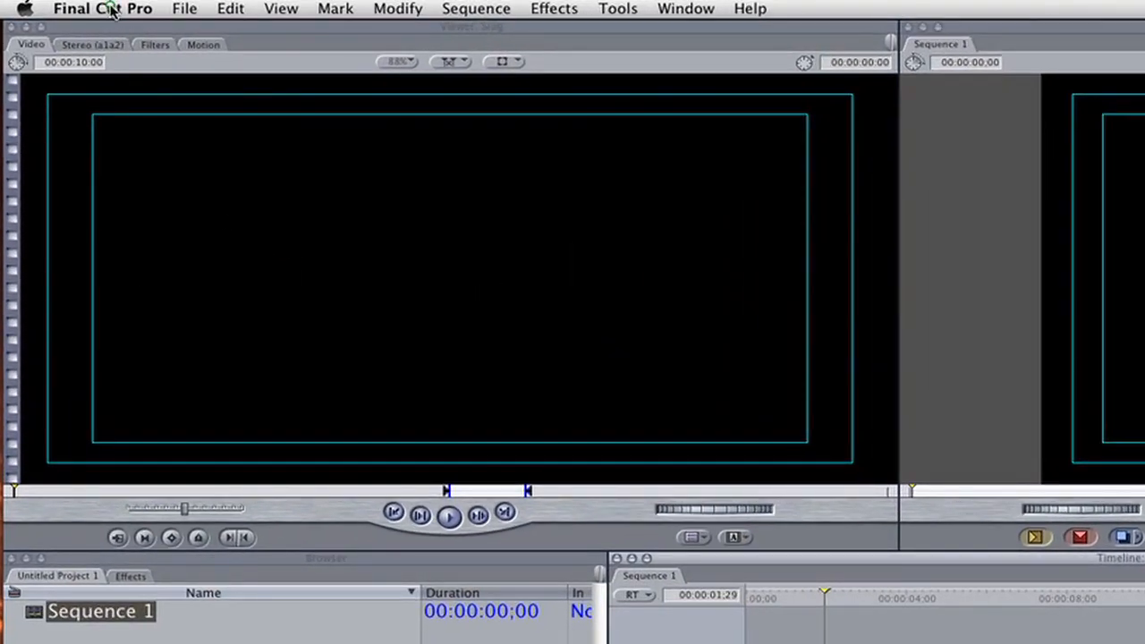
Open the System Settings to review the scratch disk assignments, moving the dialog clear of the menu bar.
left_click(111, 11)
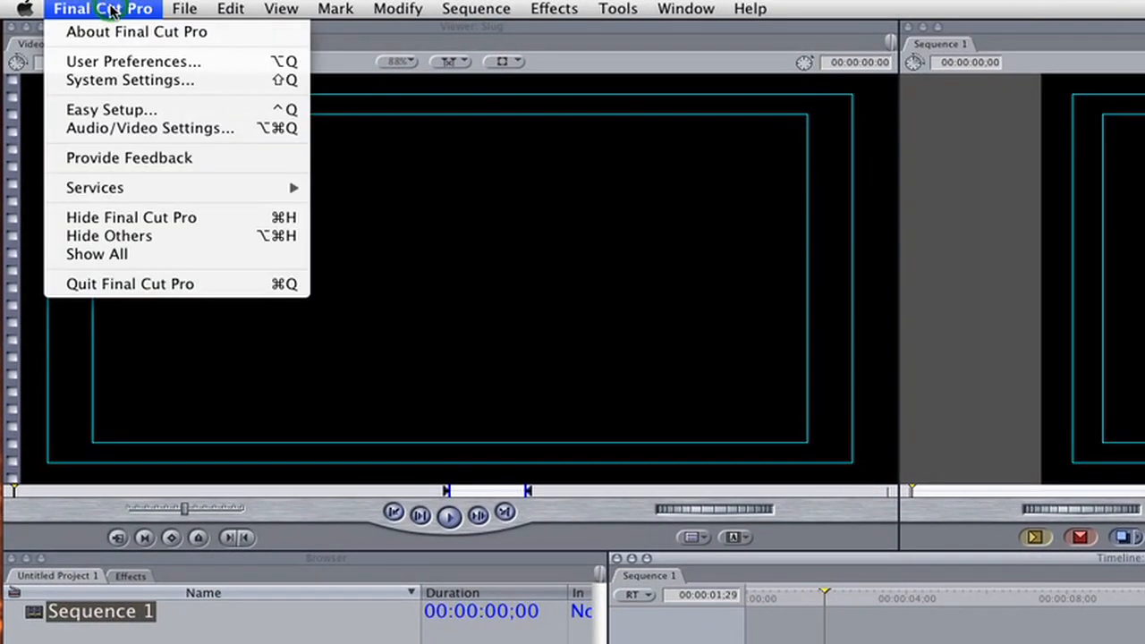
left_click(222, 87)
left_click_drag(426, 99, 519, 150)
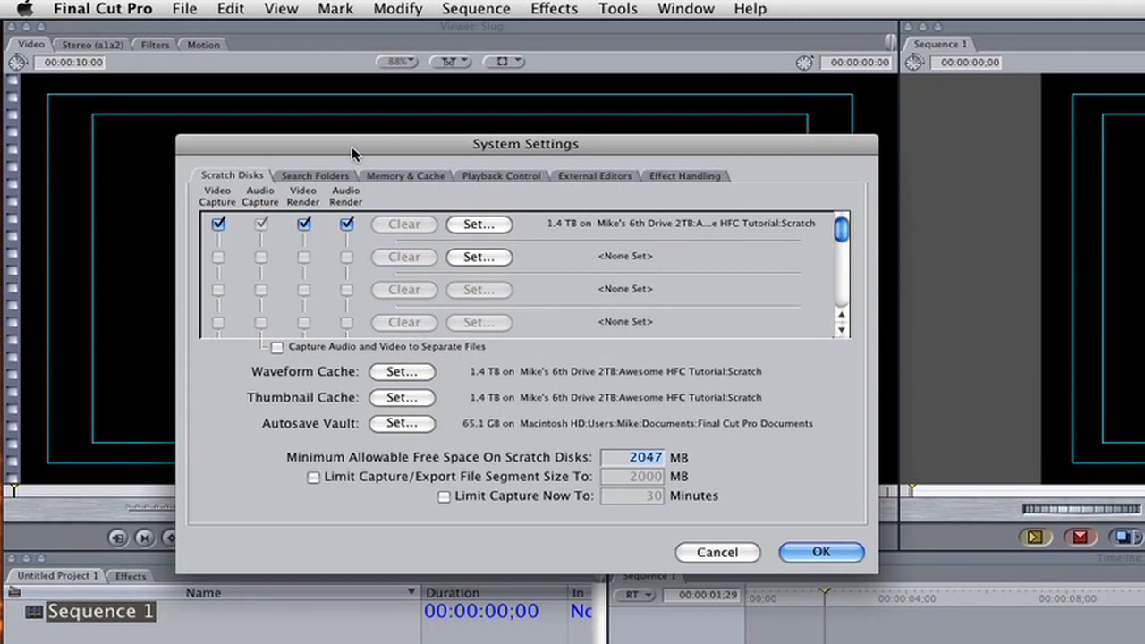
Switch to Finder and inspect the Capture Scratch folder inside Awesome HFC Tutorial's Scratch folder on the 6th Drive 2TB.
left_click(6, 90)
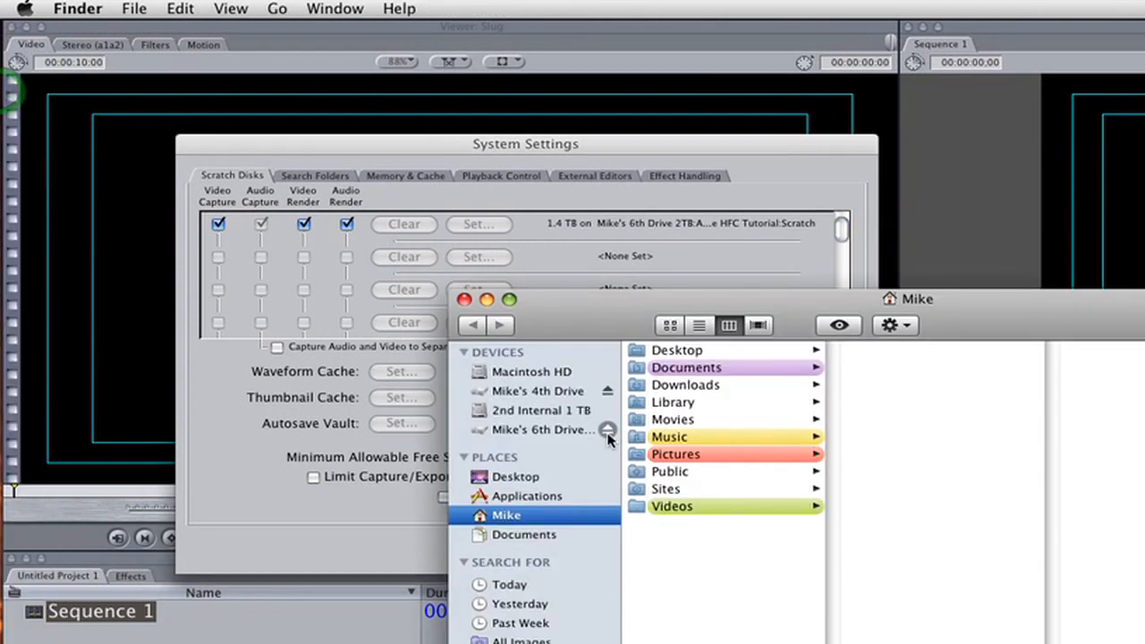
left_click(533, 431)
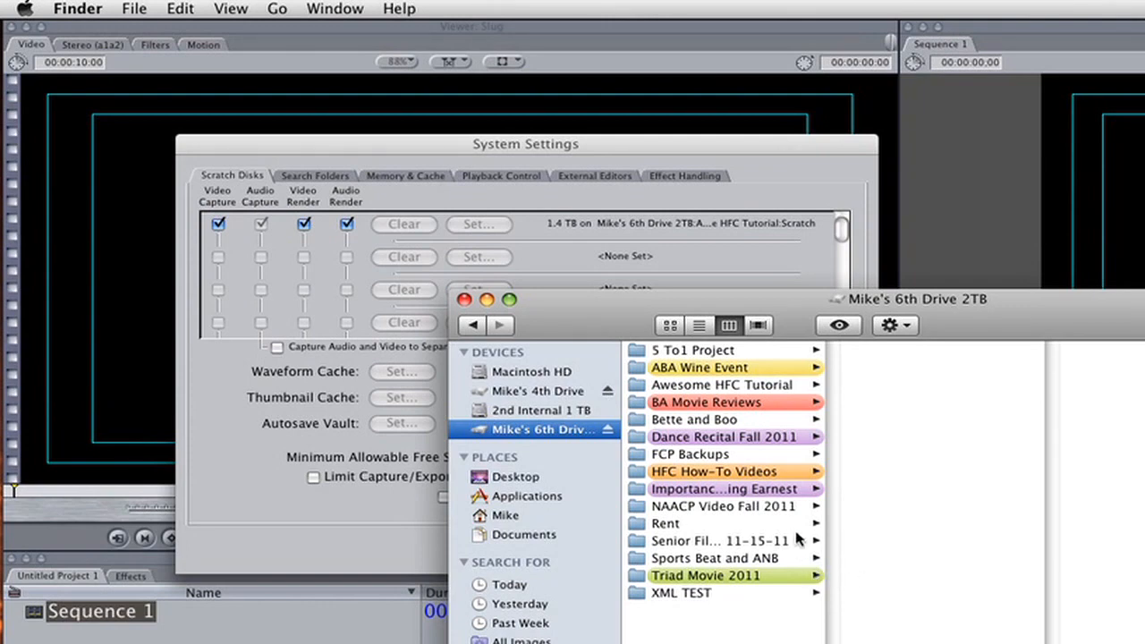
left_click(736, 388)
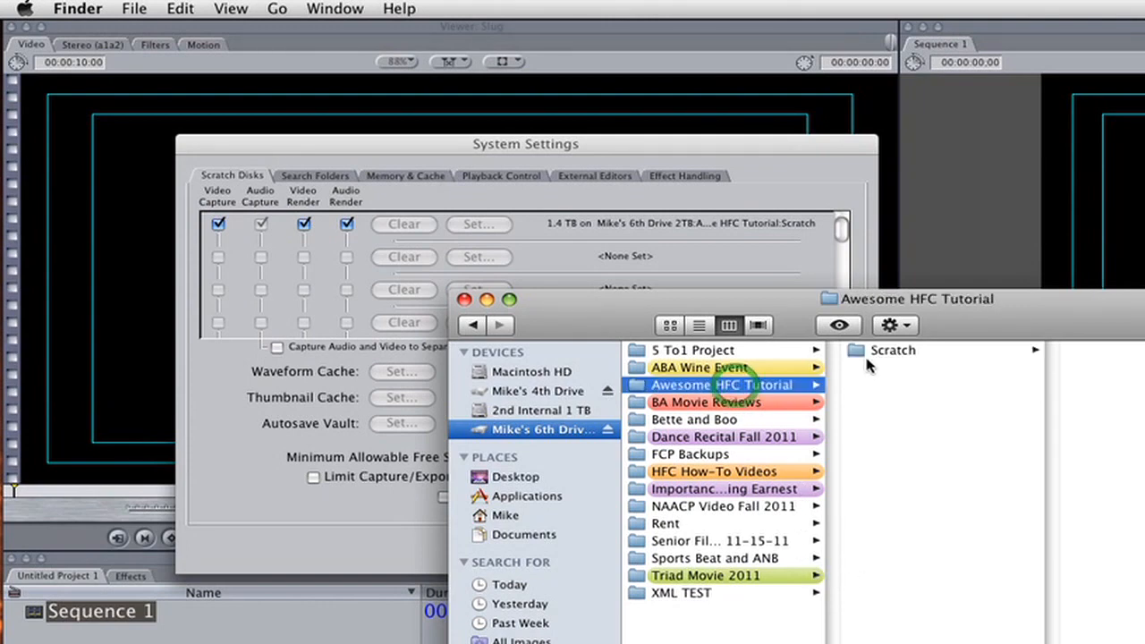
left_click(894, 350)
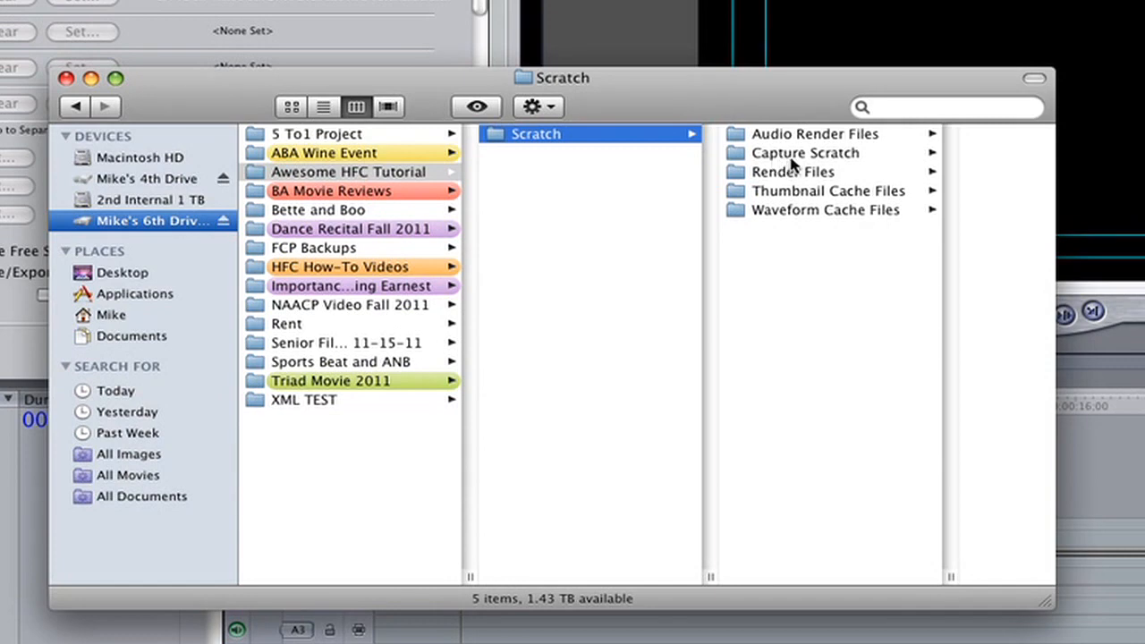
left_click(844, 157)
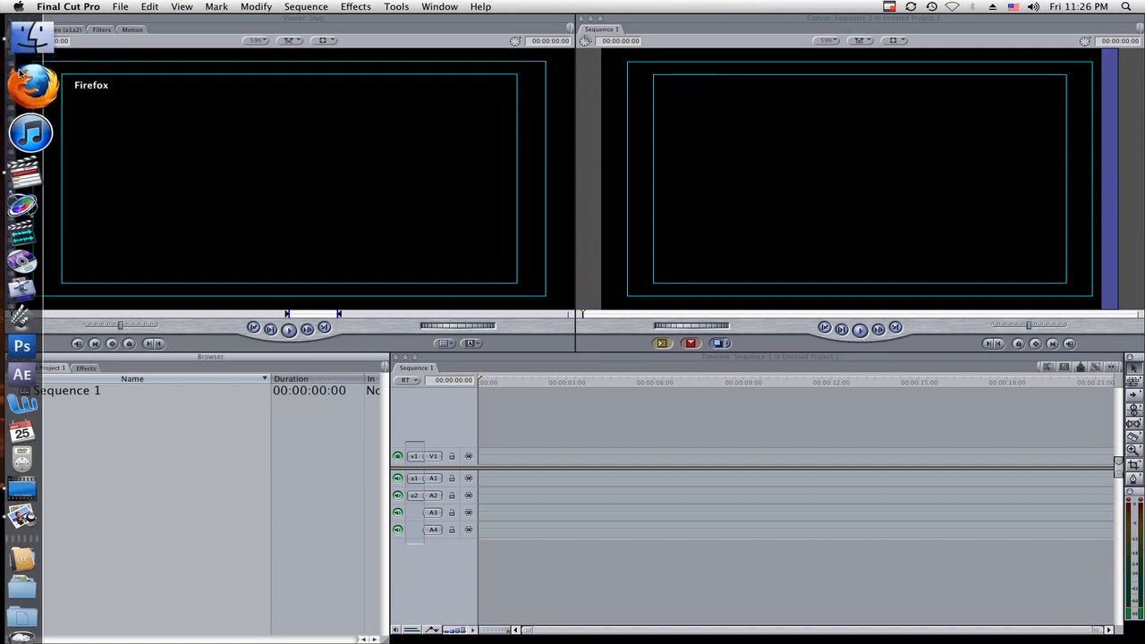
In a Finder window, browse to the P2 Cards folder of the N Zombies project on the 4th Drive.
left_click(26, 61)
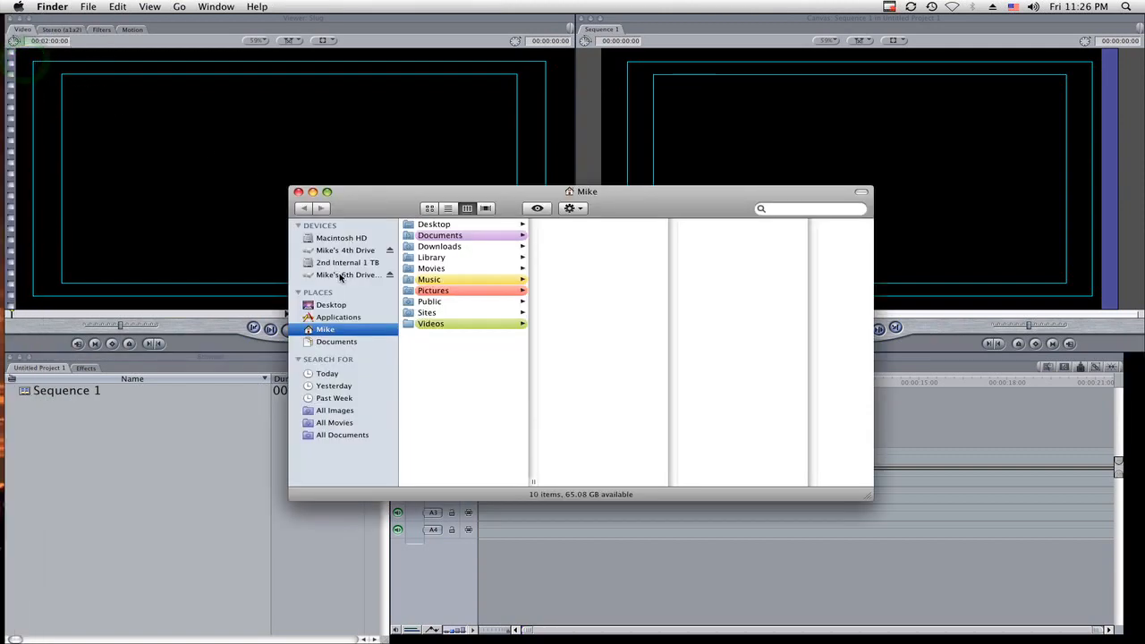
left_click(342, 275)
left_click(337, 252)
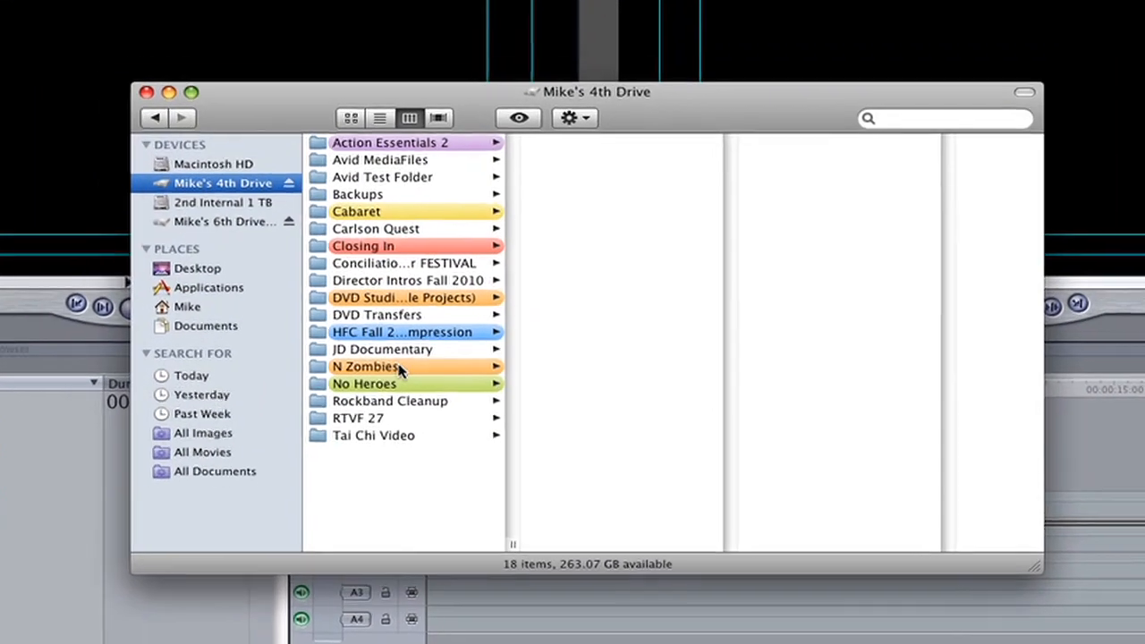
left_click(460, 368)
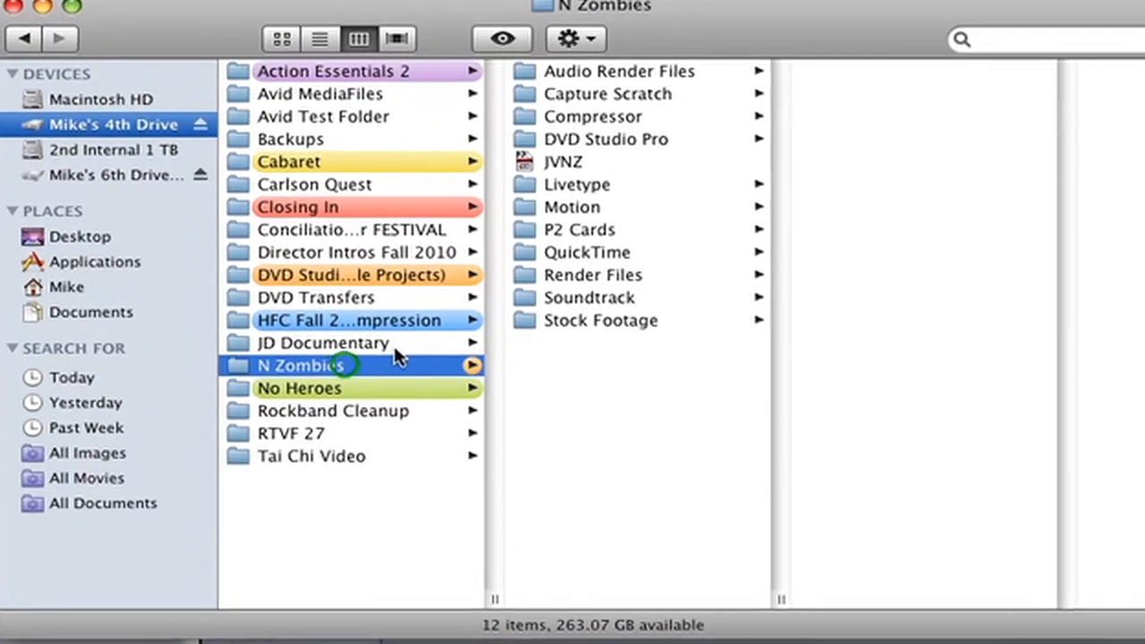
left_click(615, 230)
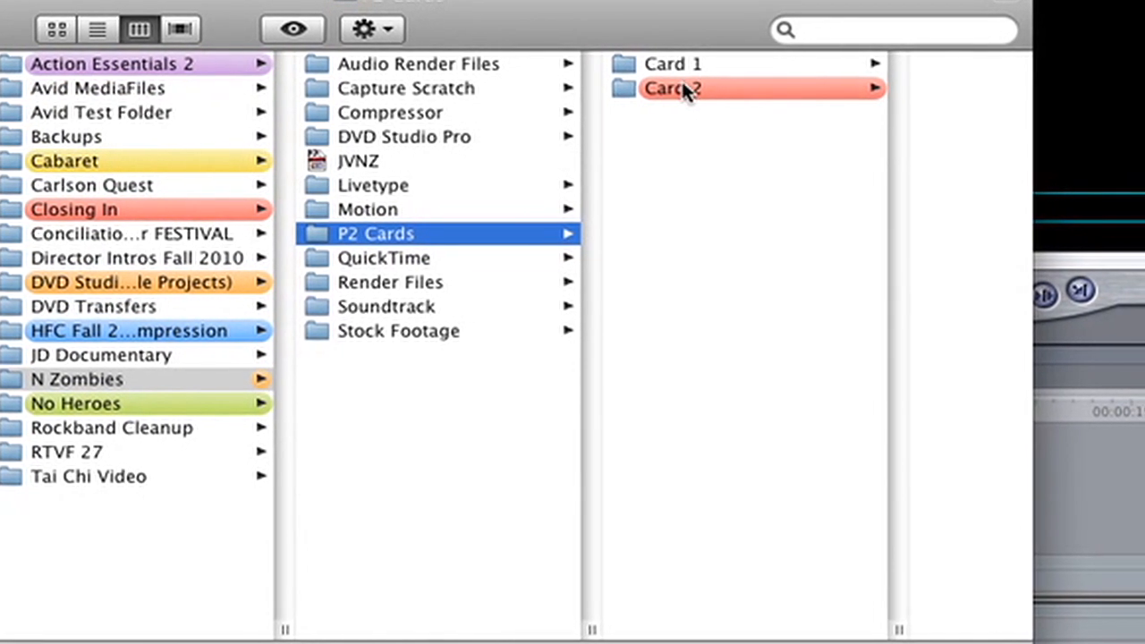
Examine the Card 2 folder's structure, including LASTCLIP.TXT, the CONTENTS folder and its VIDEO subfolder.
left_click(694, 89)
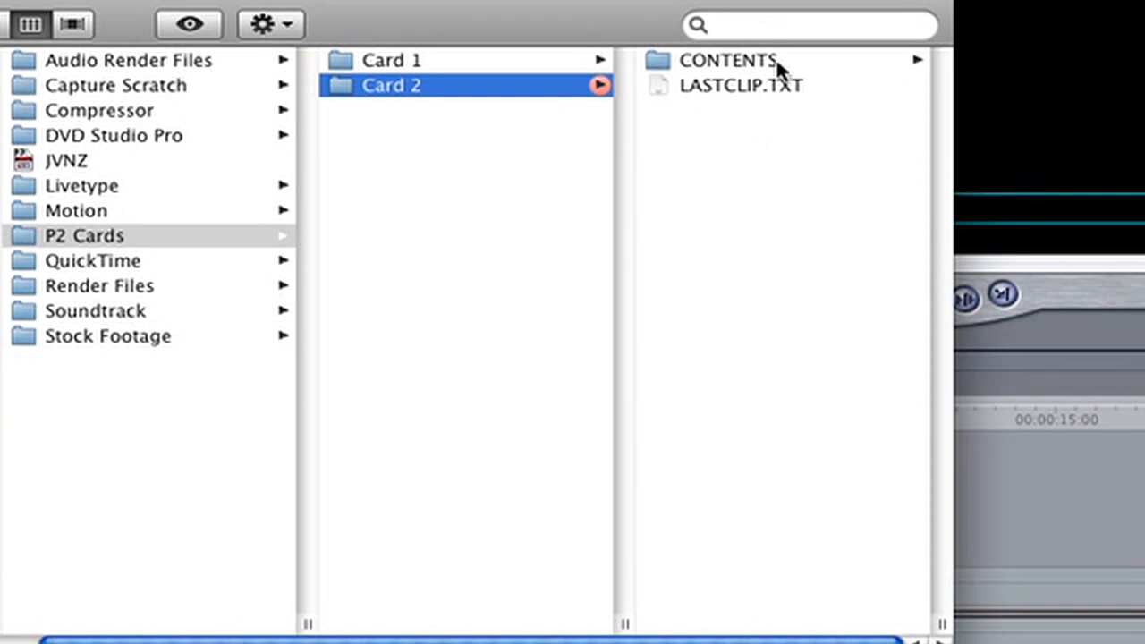
left_click(730, 60)
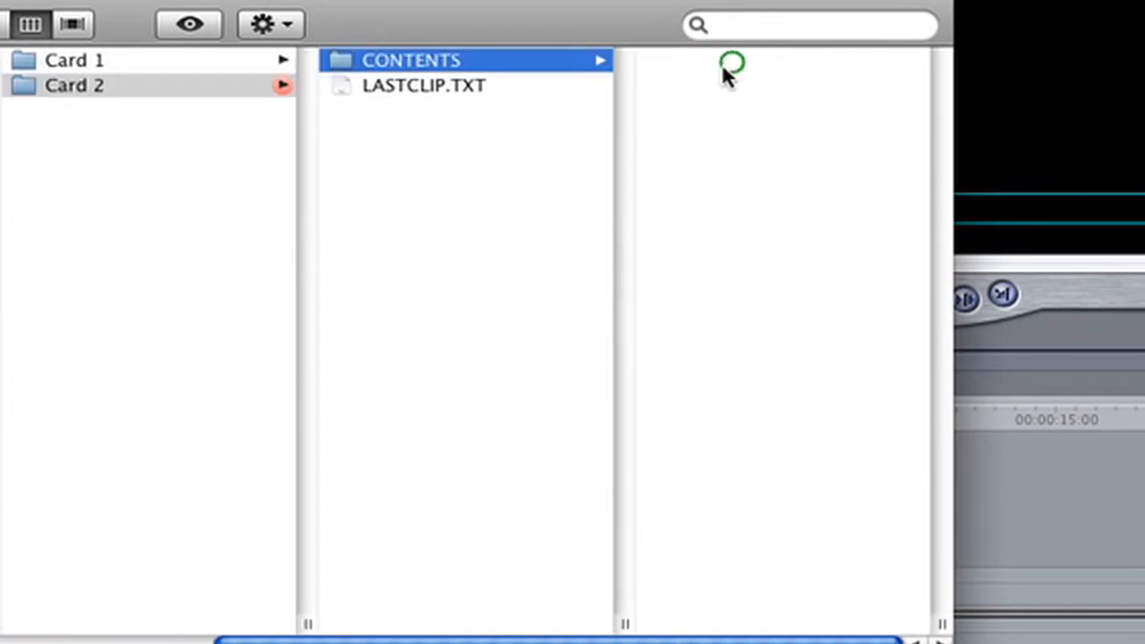
left_click(463, 86)
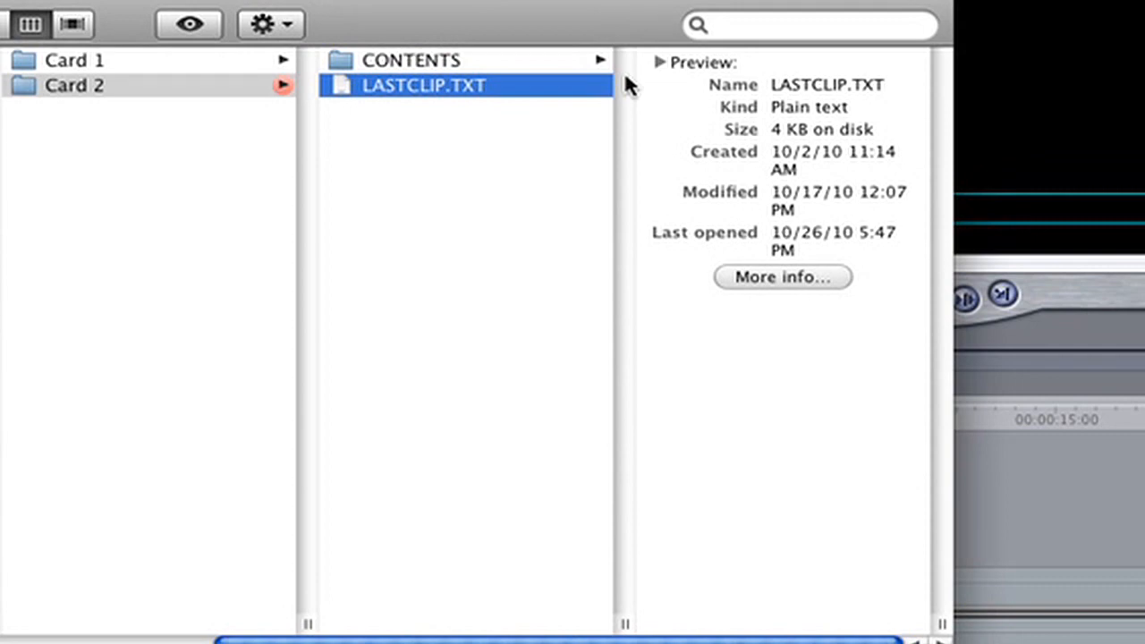
left_click(491, 58)
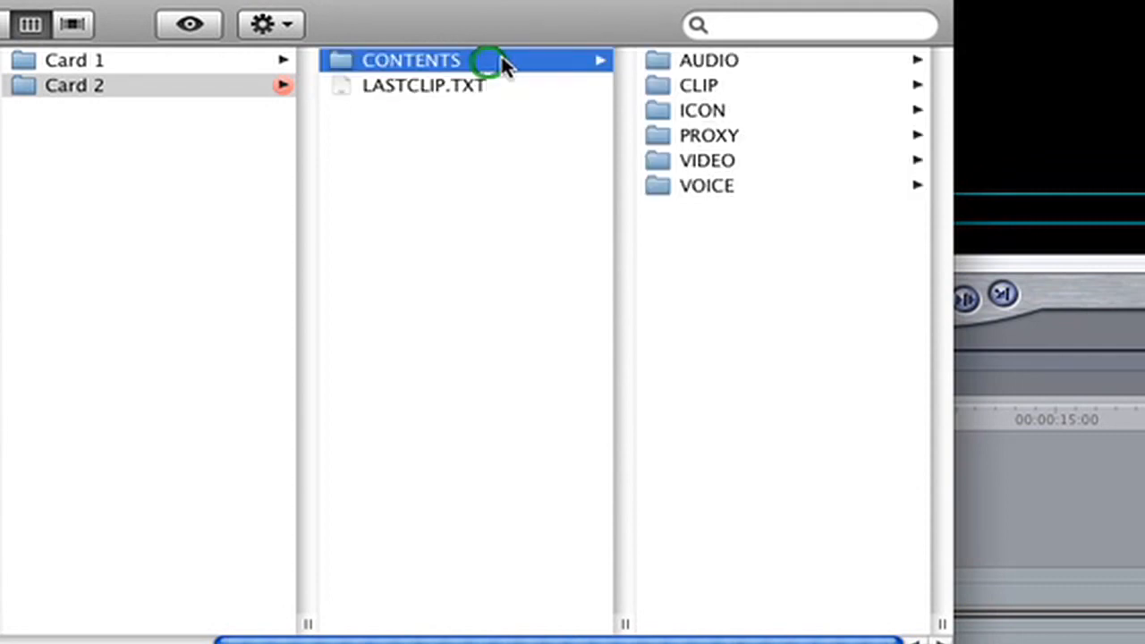
left_click(728, 165)
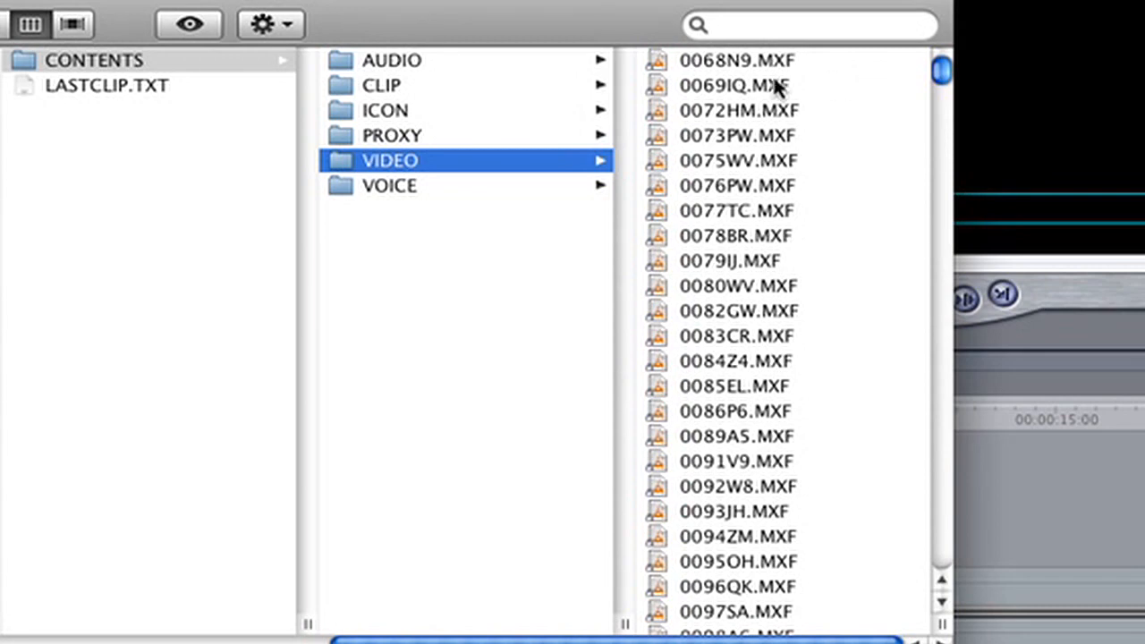
Review Card 2's LASTCLIP.TXT and the MXF files in the VIDEO subfolder of CONTENTS, and close the Finder window.
left_click(75, 92)
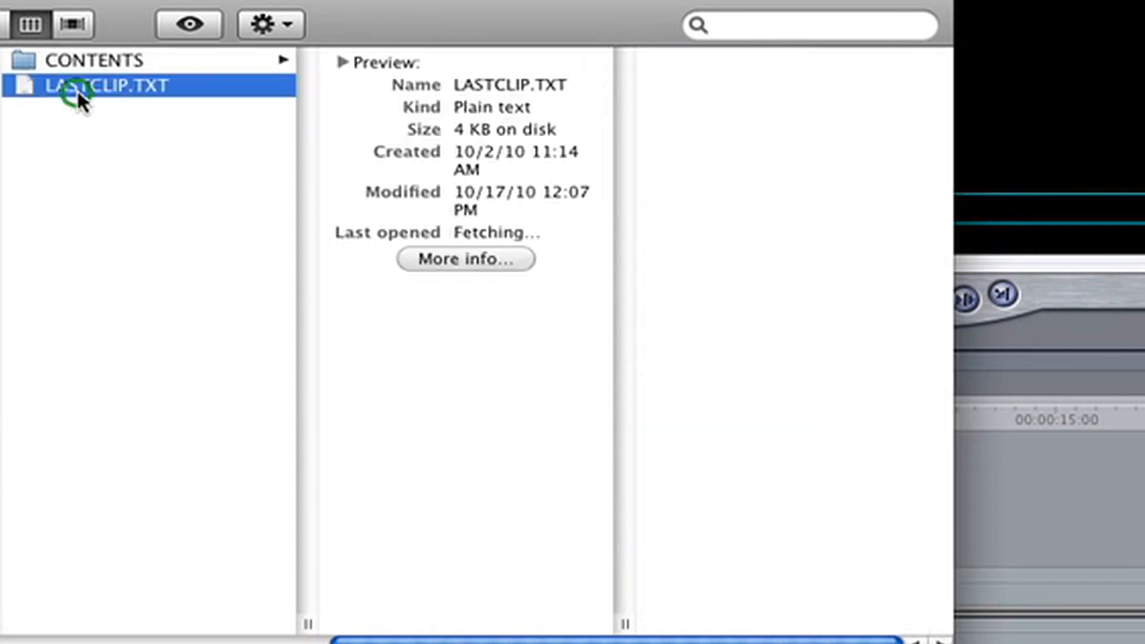
left_click(189, 67)
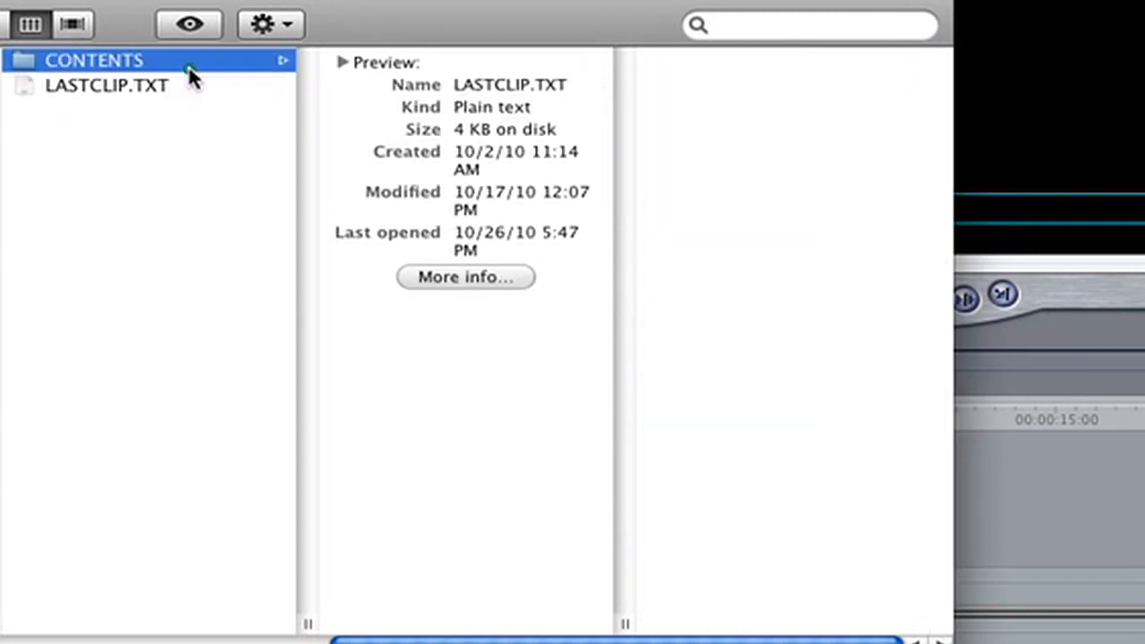
left_click(418, 161)
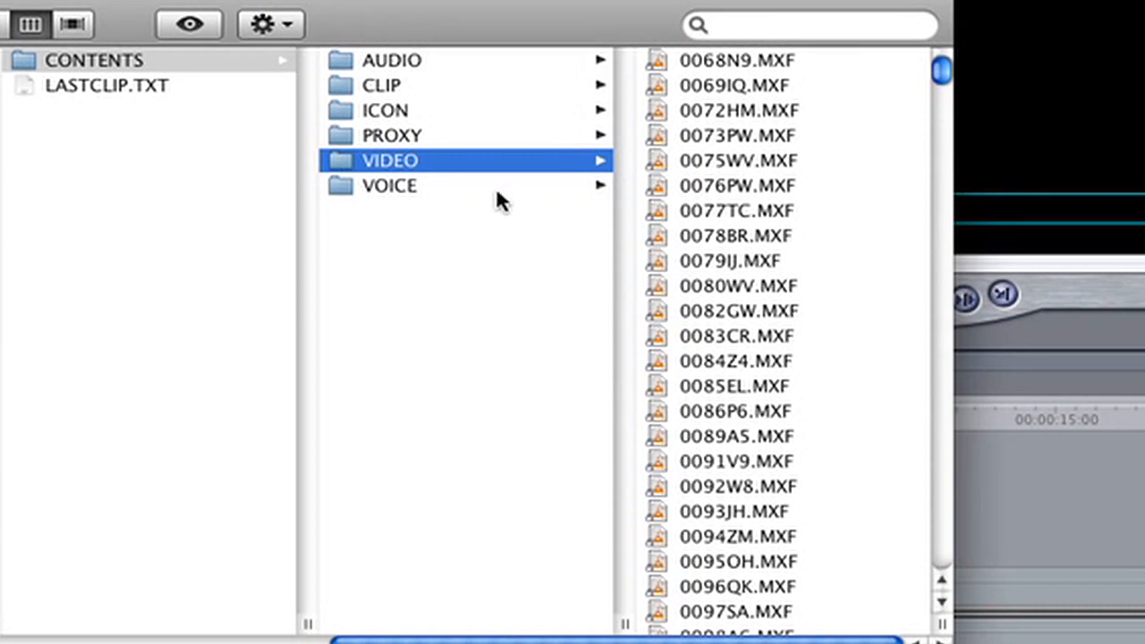
scroll(495, 191, "left", 4)
left_click(322, 211)
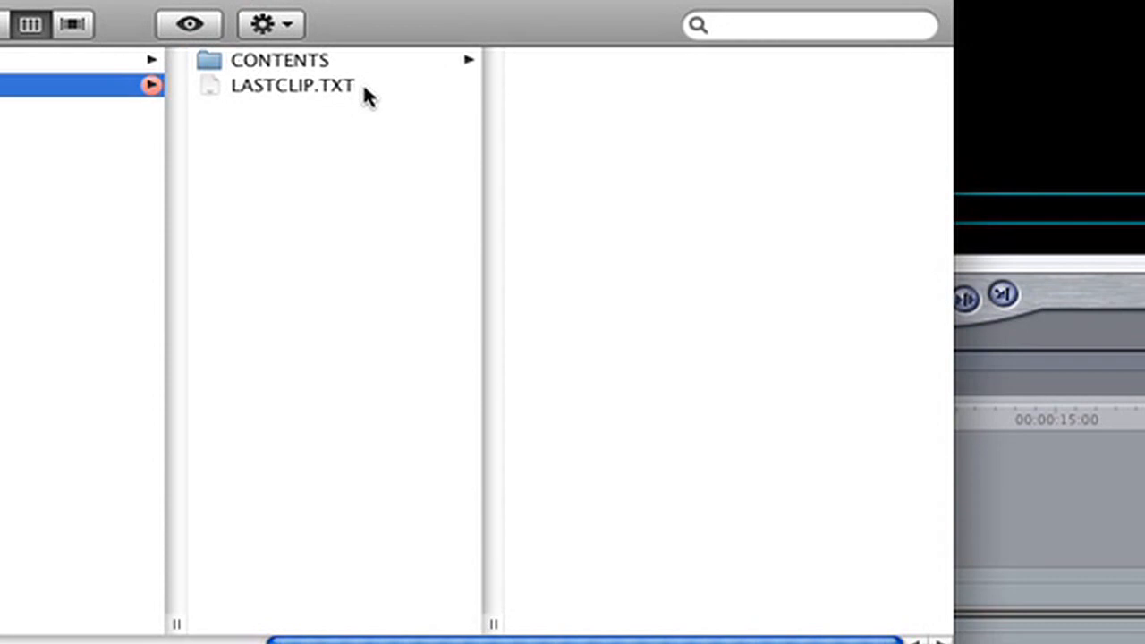
left_click(283, 55)
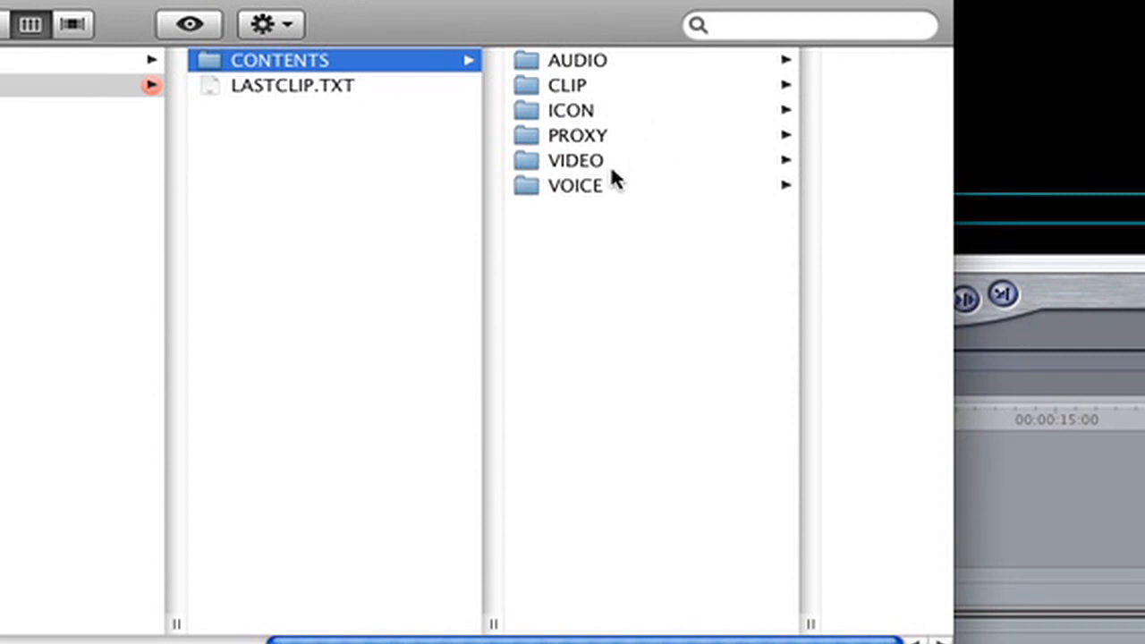
left_click(664, 169)
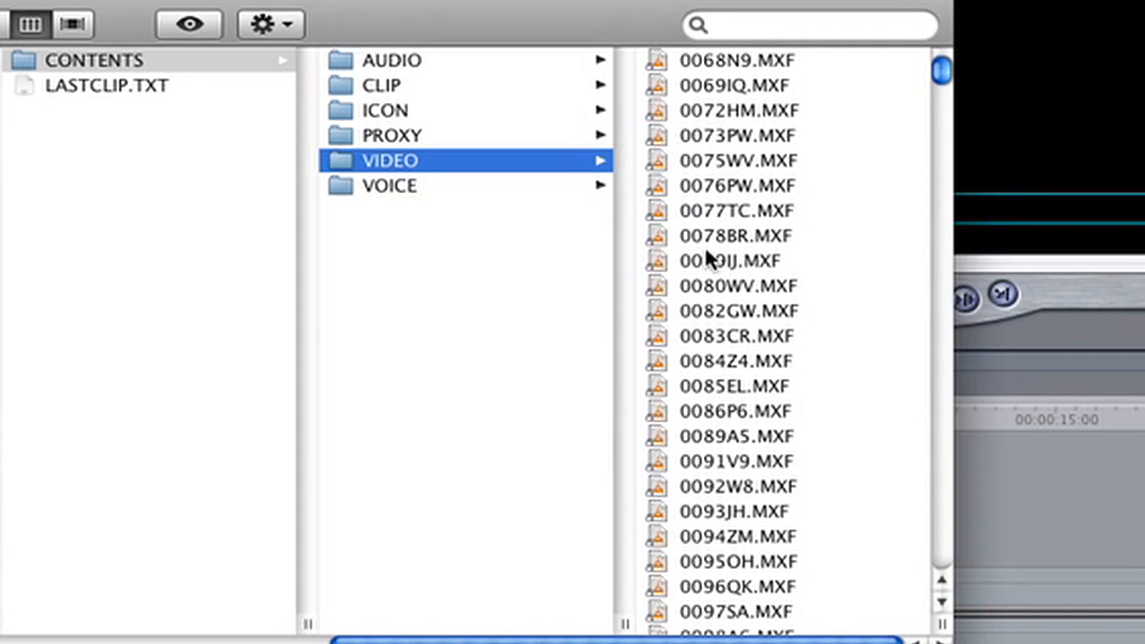
scroll(828, 179, "left", 5)
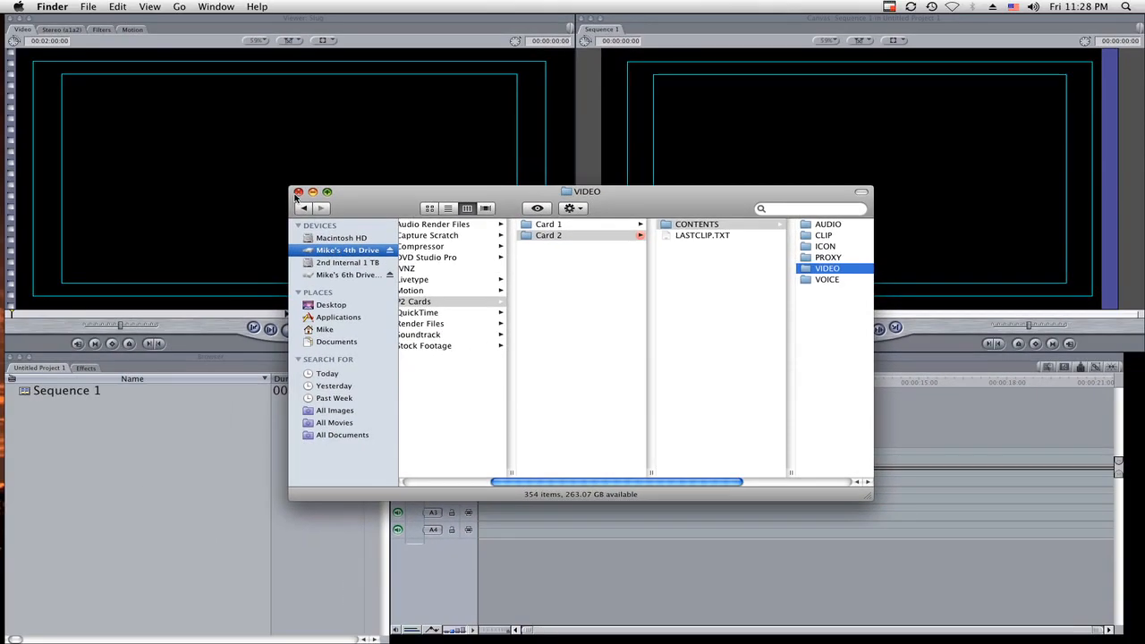
left_click(71, 120)
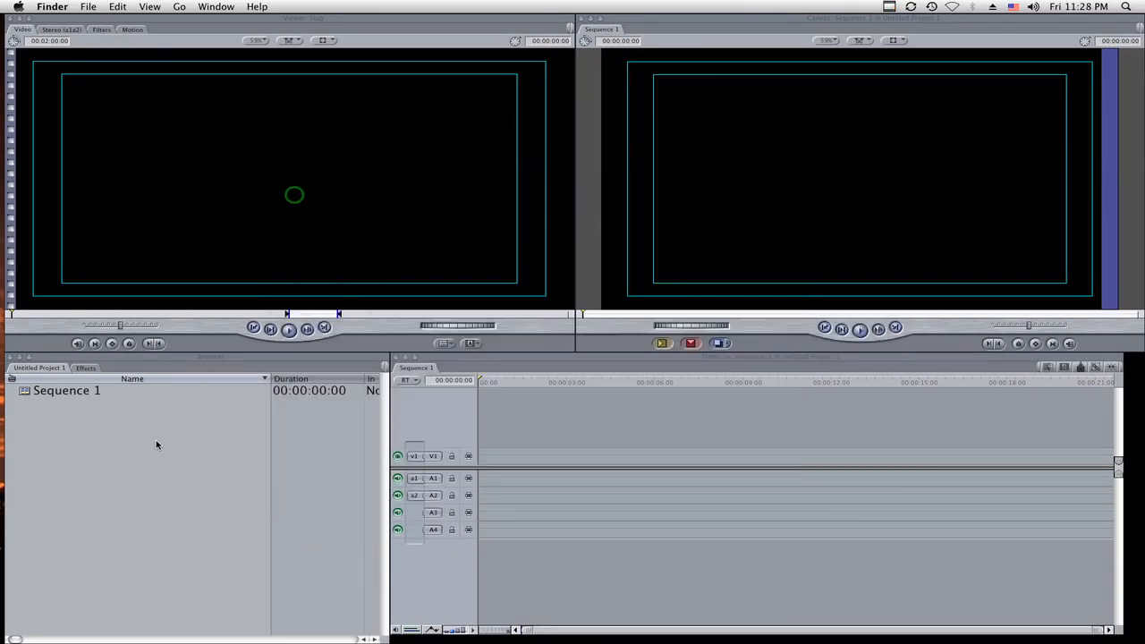
Switch to Final Cut Pro and create a new bin named Footage in Untitled Project 1.
left_click(171, 432)
left_click(172, 436)
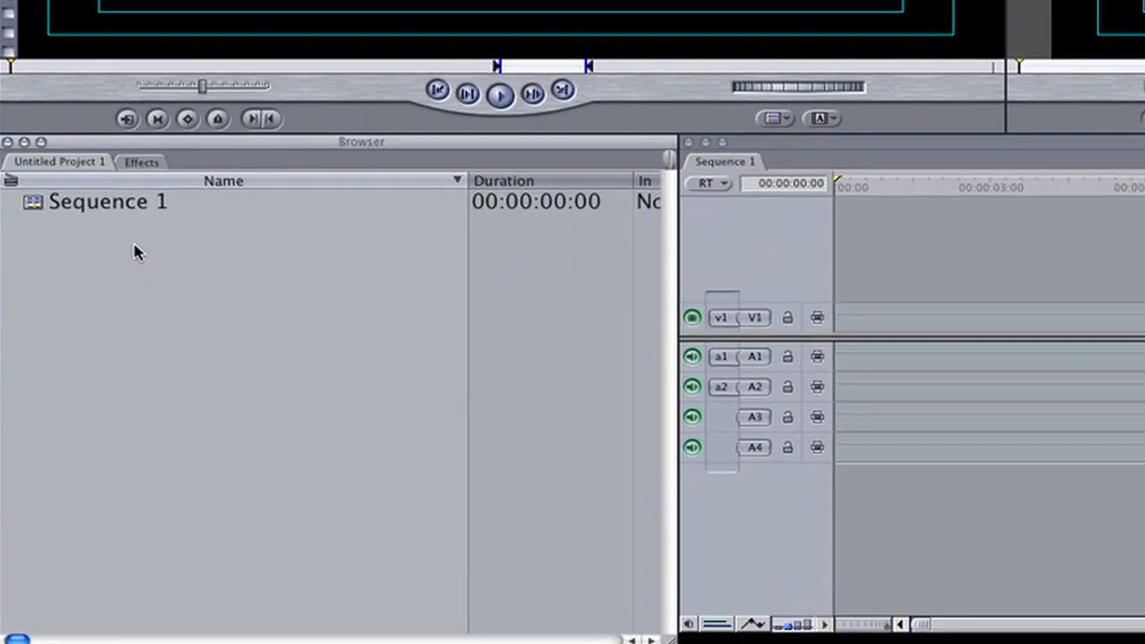
right_click(63, 418)
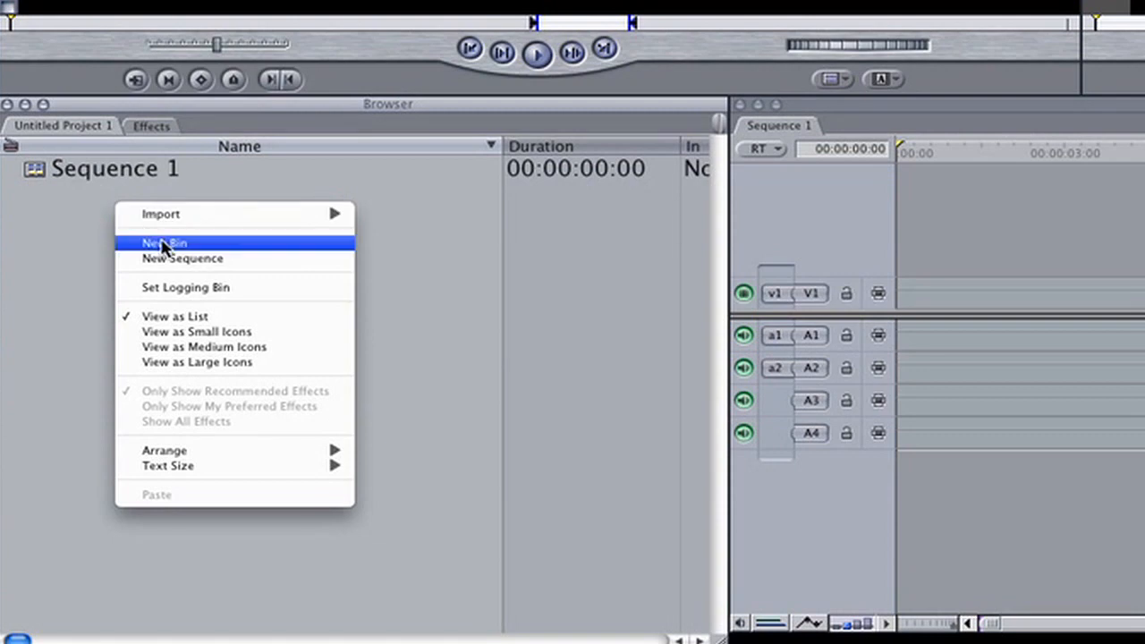
left_click(166, 243)
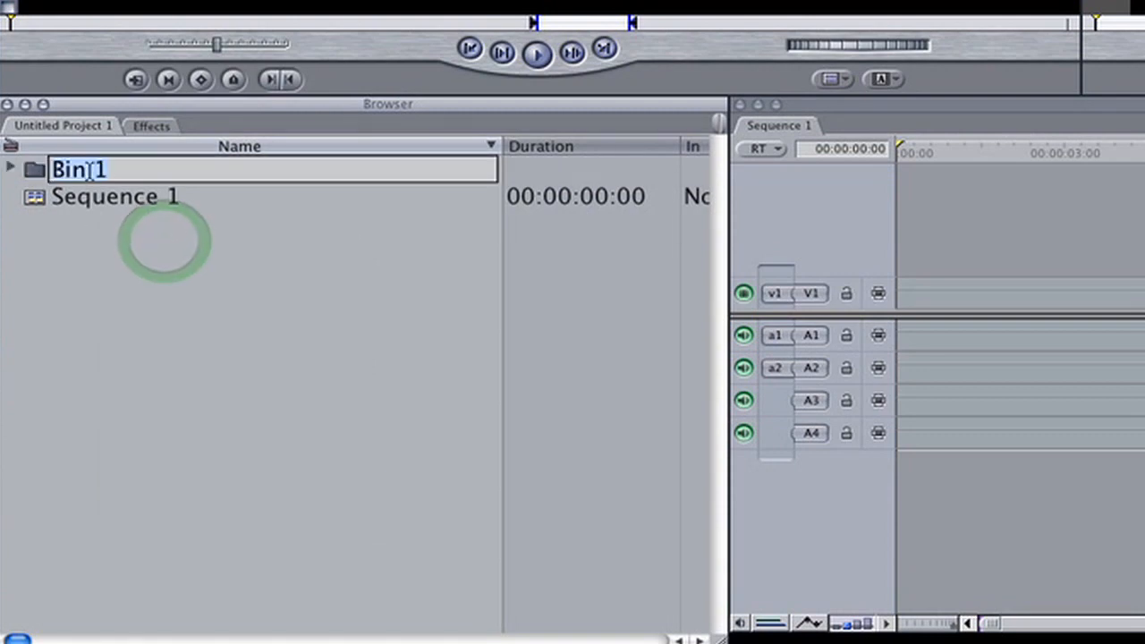
type("Footage")
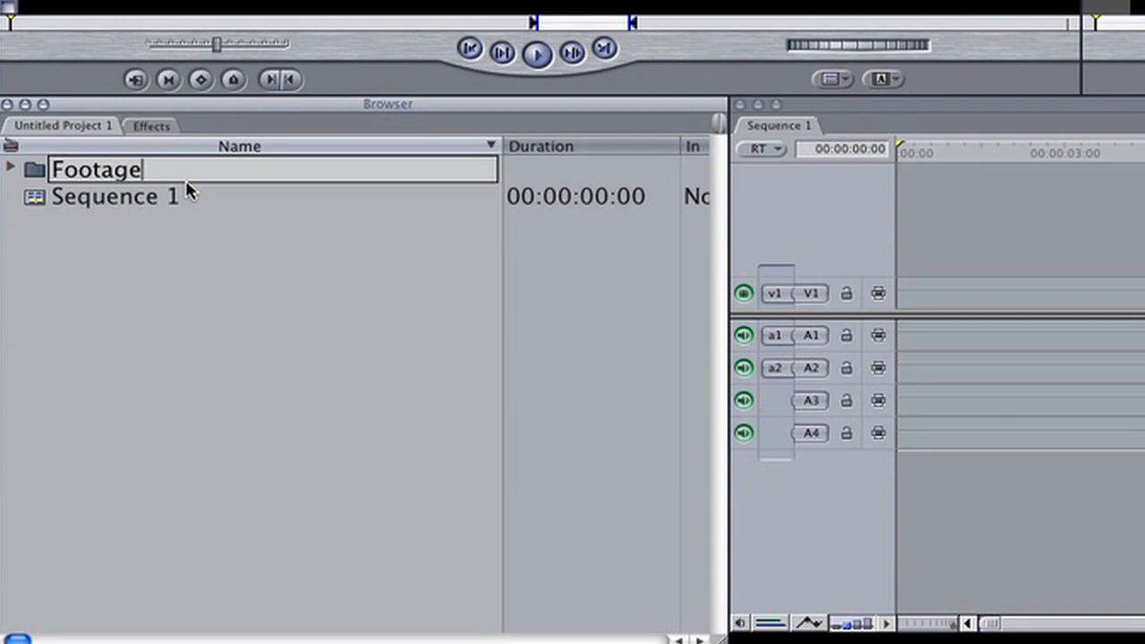
key("Return")
left_click(189, 164)
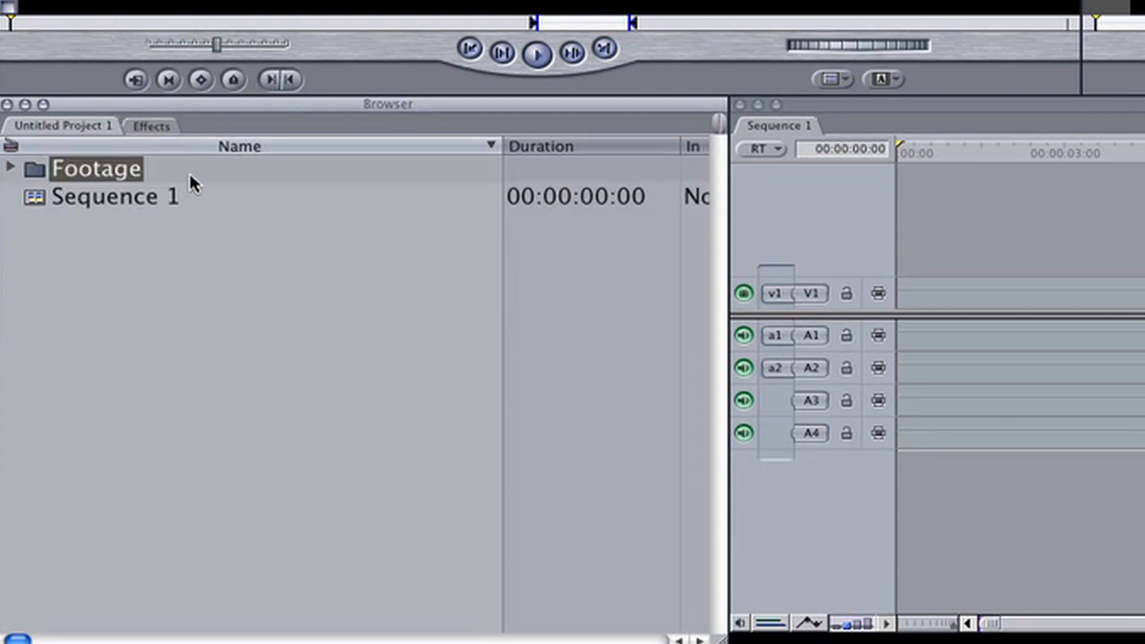
Expand the Footage bin and set it as the logging bin.
left_click(9, 170)
right_click(36, 172)
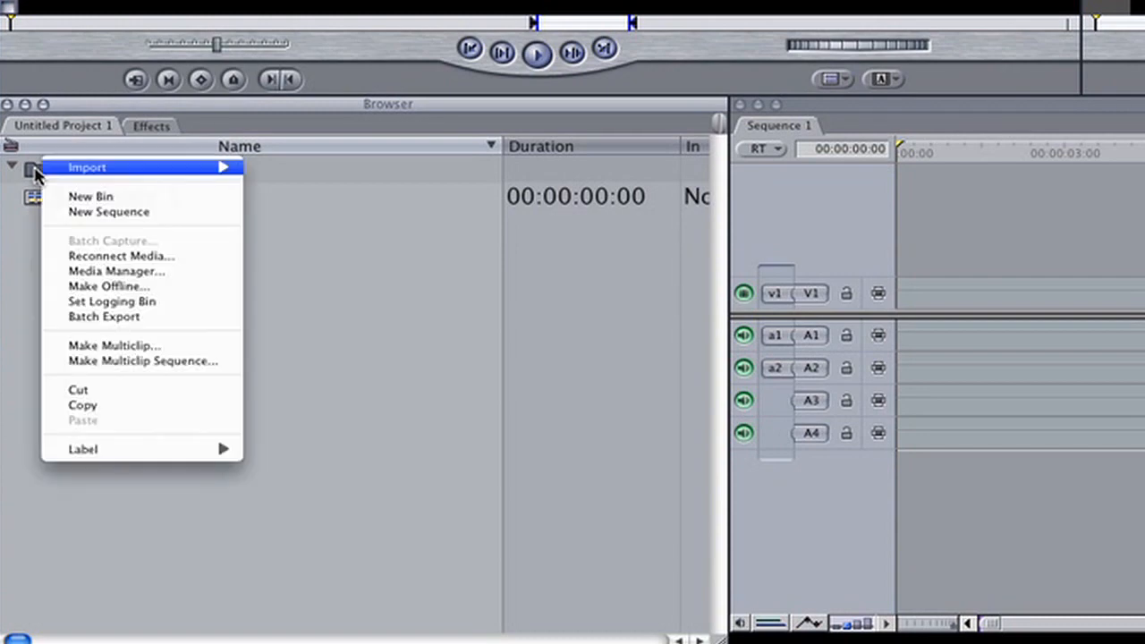
left_click(174, 302)
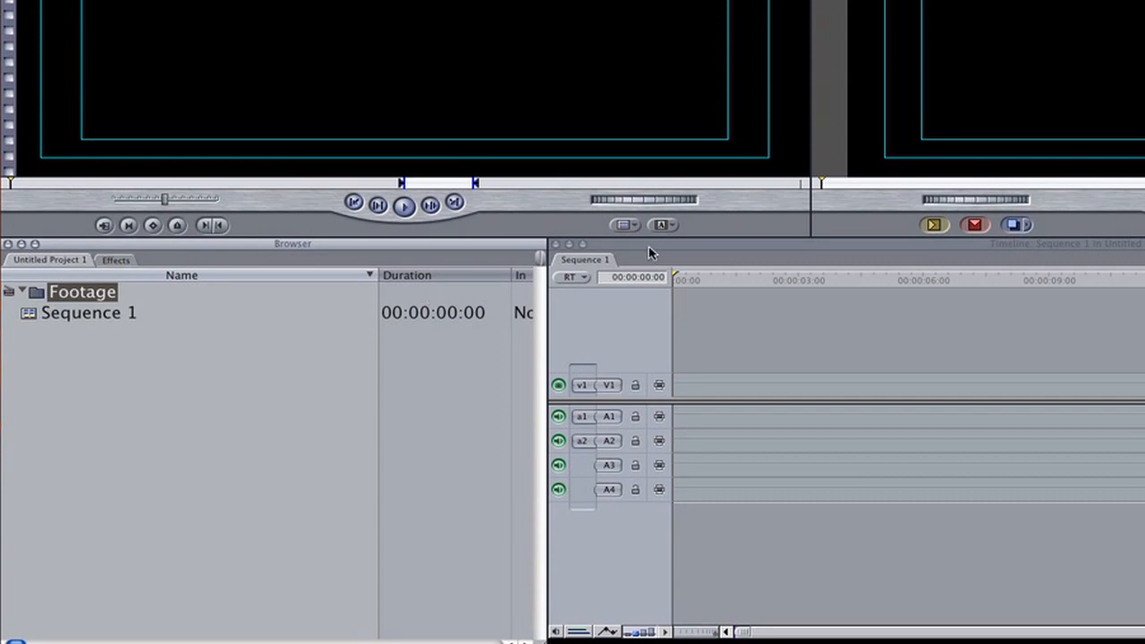
Create a second top-level bin named Sequences in the project and move Sequence 1 into it.
left_click(882, 281)
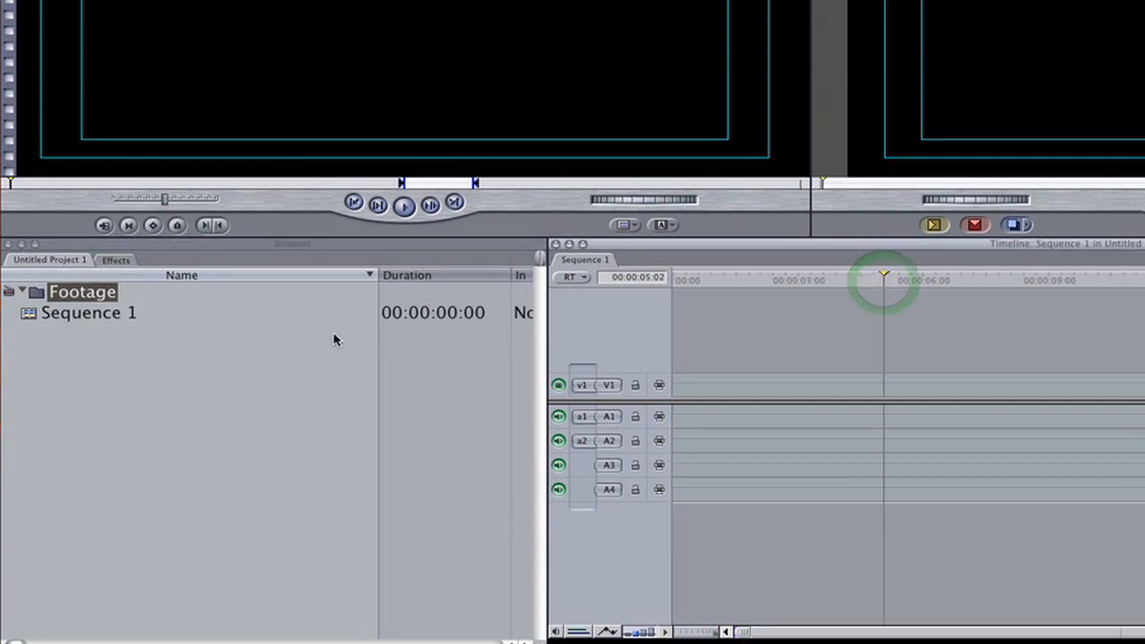
right_click(42, 357)
left_click(41, 357)
right_click(64, 357)
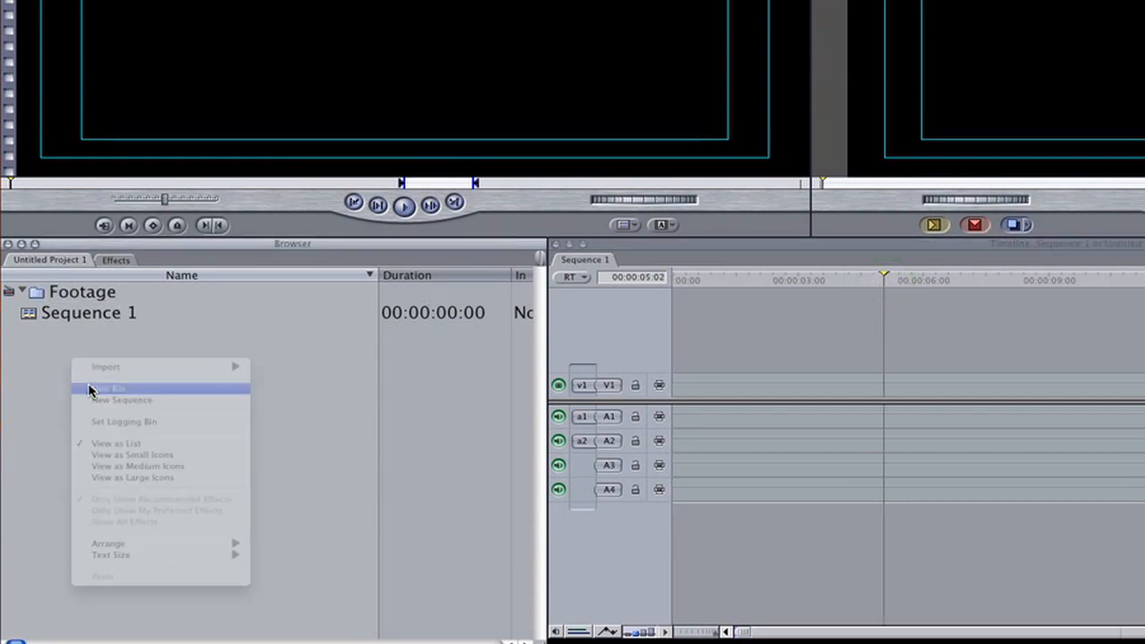
left_click(89, 387)
type("Sequence")
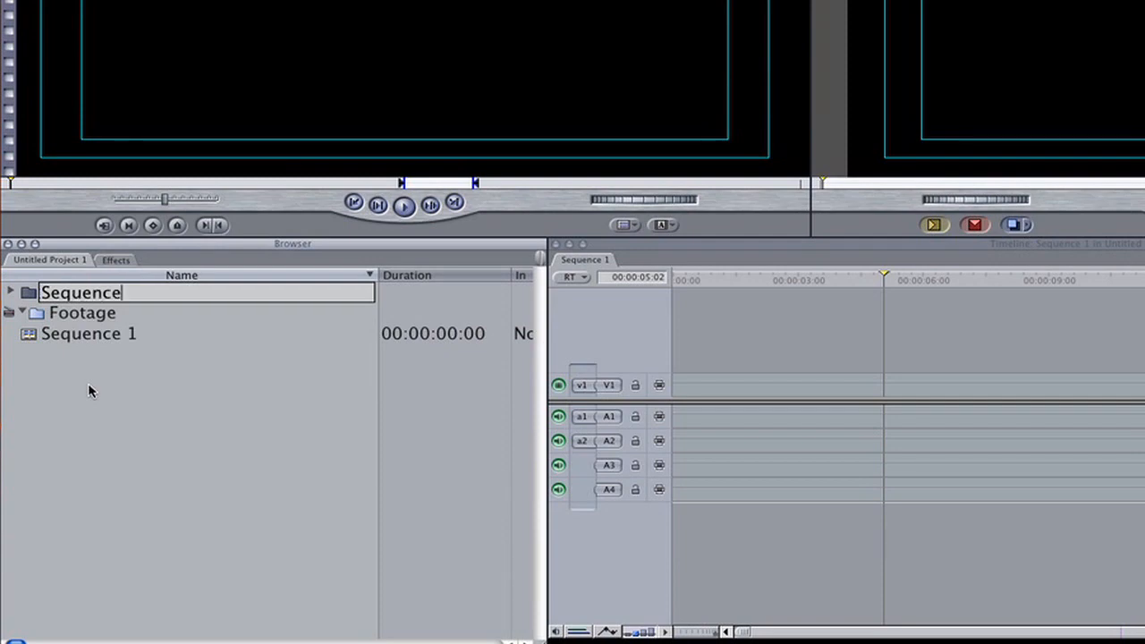
type("s")
key("Return")
left_click_drag(29, 313, 30, 333)
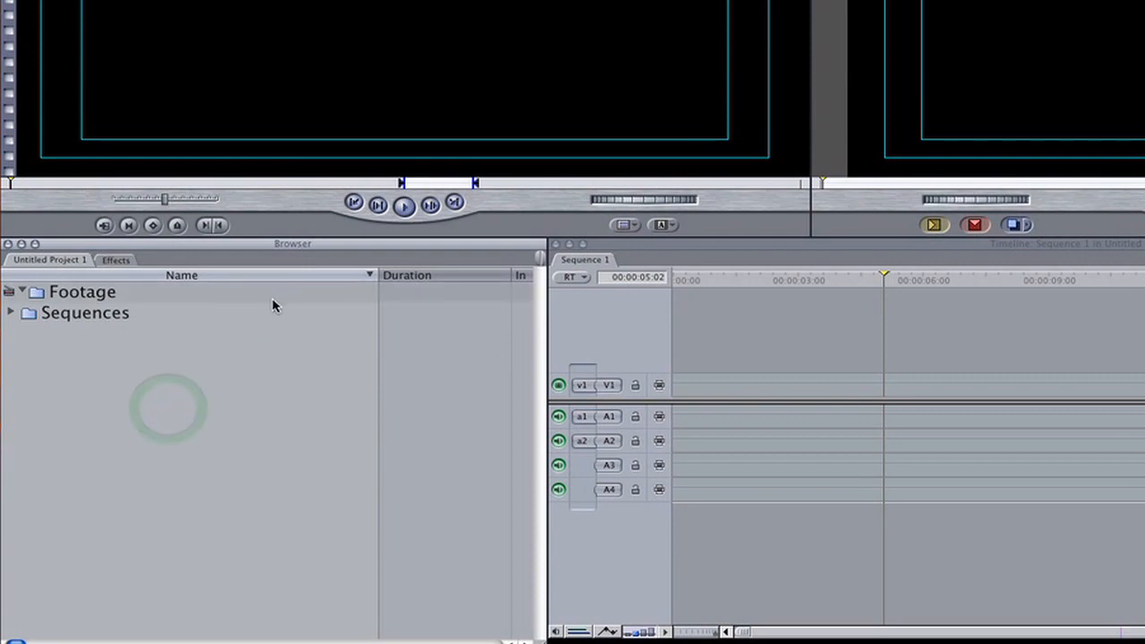
left_click(169, 2)
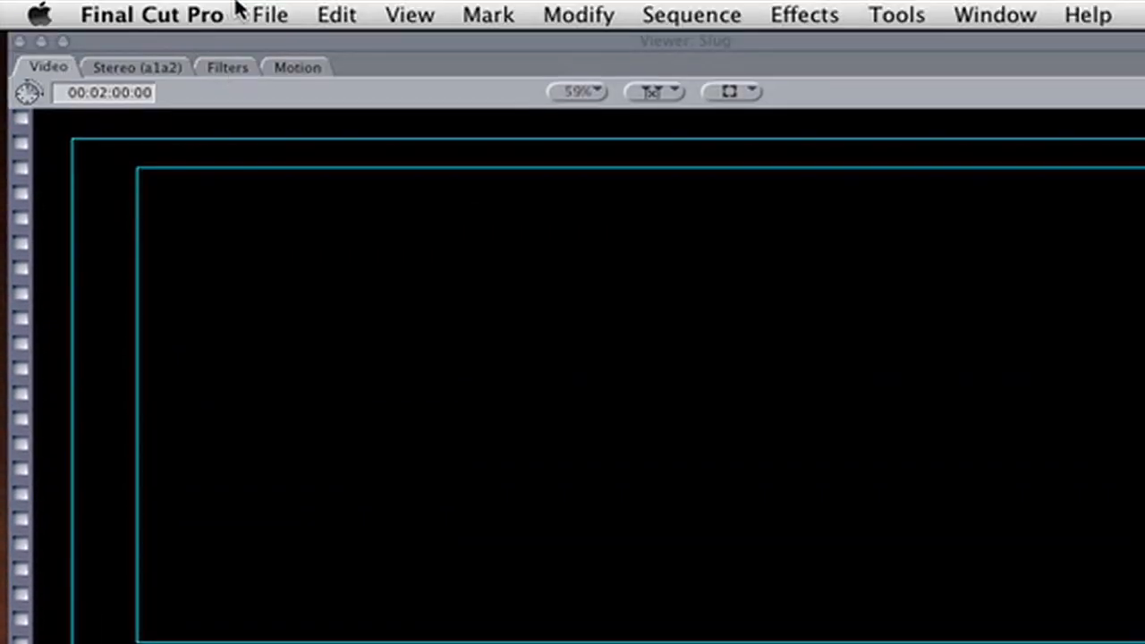
Open Log and Transfer and add the Card 2 folder from the N Zombies project's P2 Cards folder on the 4th Drive.
left_click(268, 13)
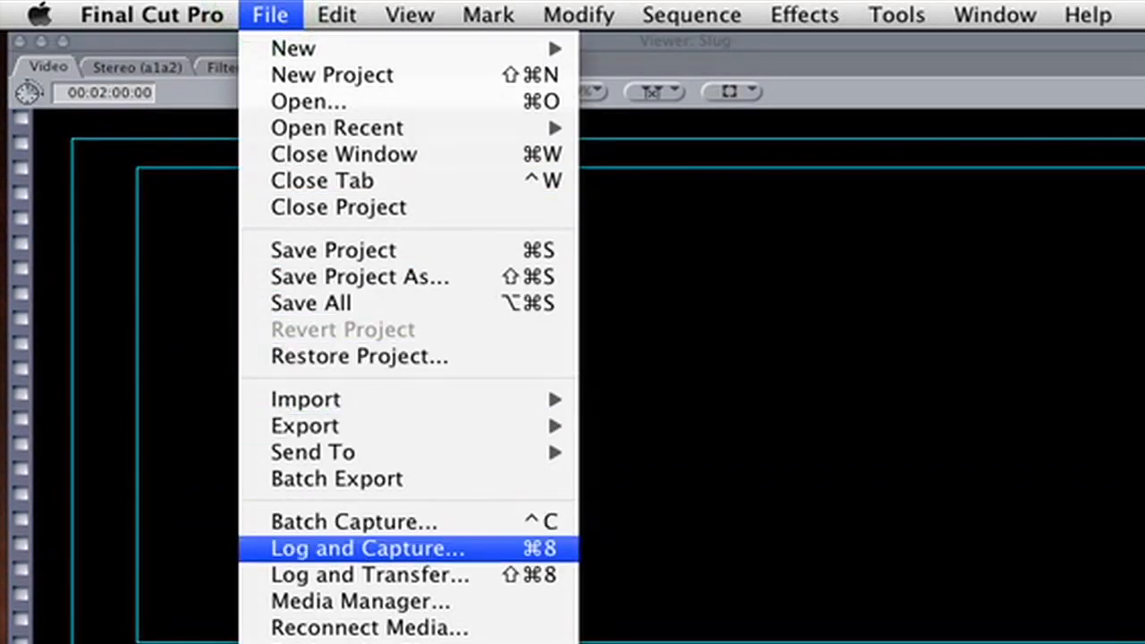
left_click(468, 574)
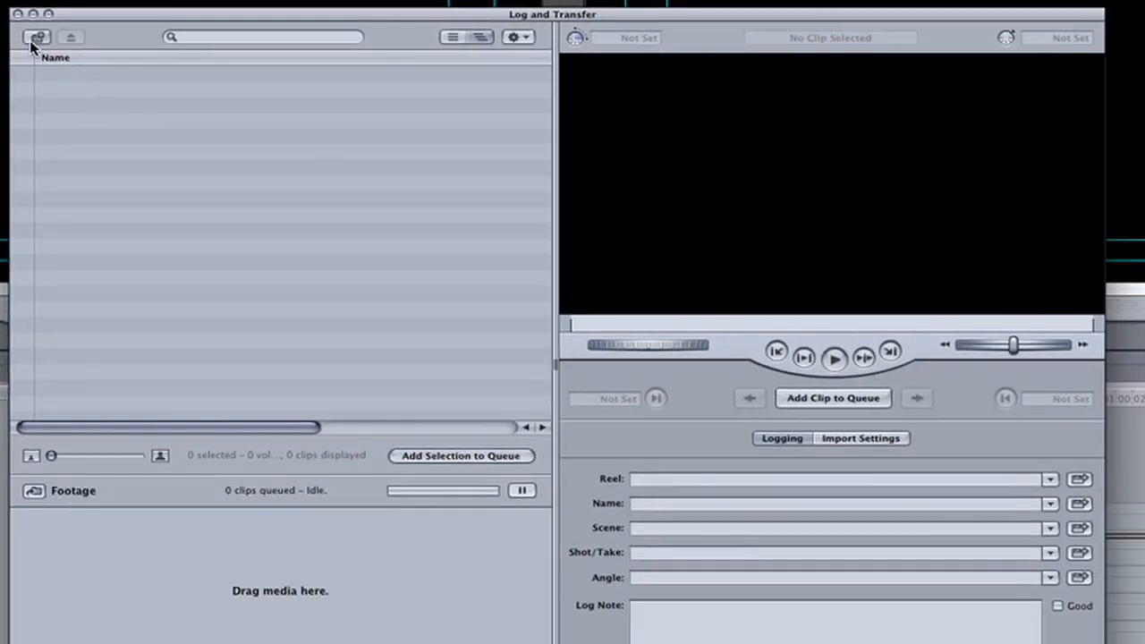
left_click(35, 38)
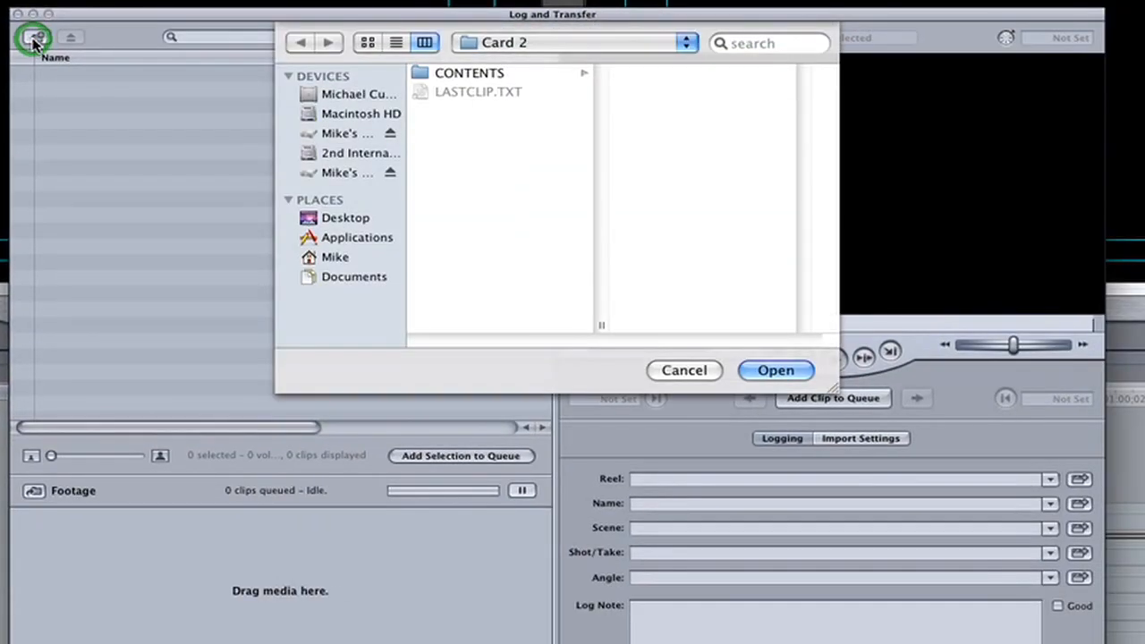
left_click(332, 135)
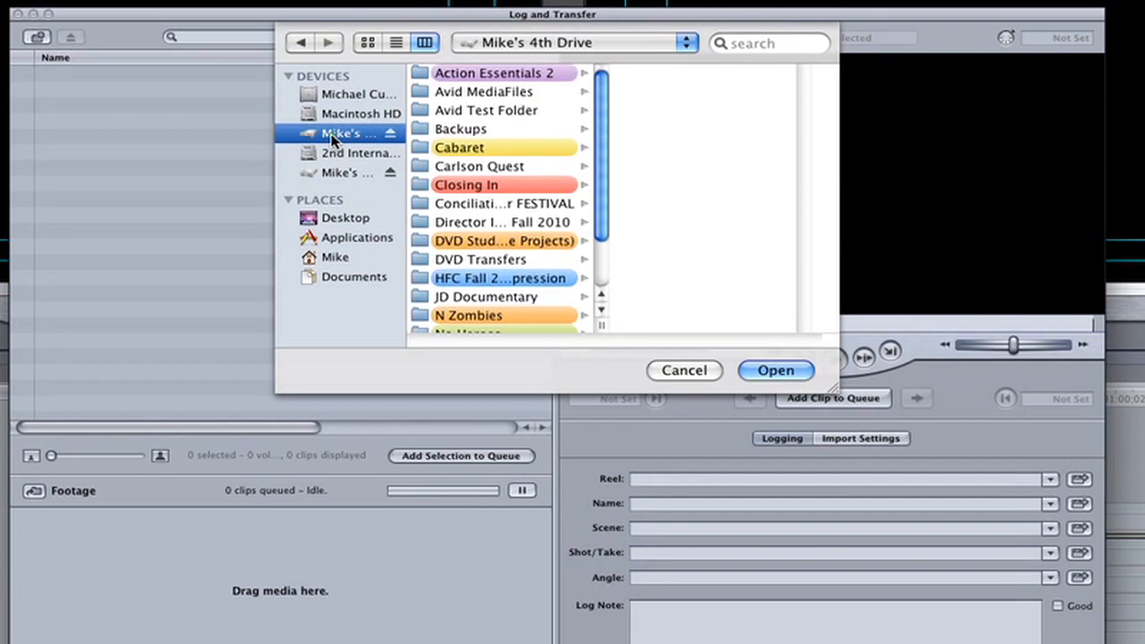
scroll(603, 262, "down", 3)
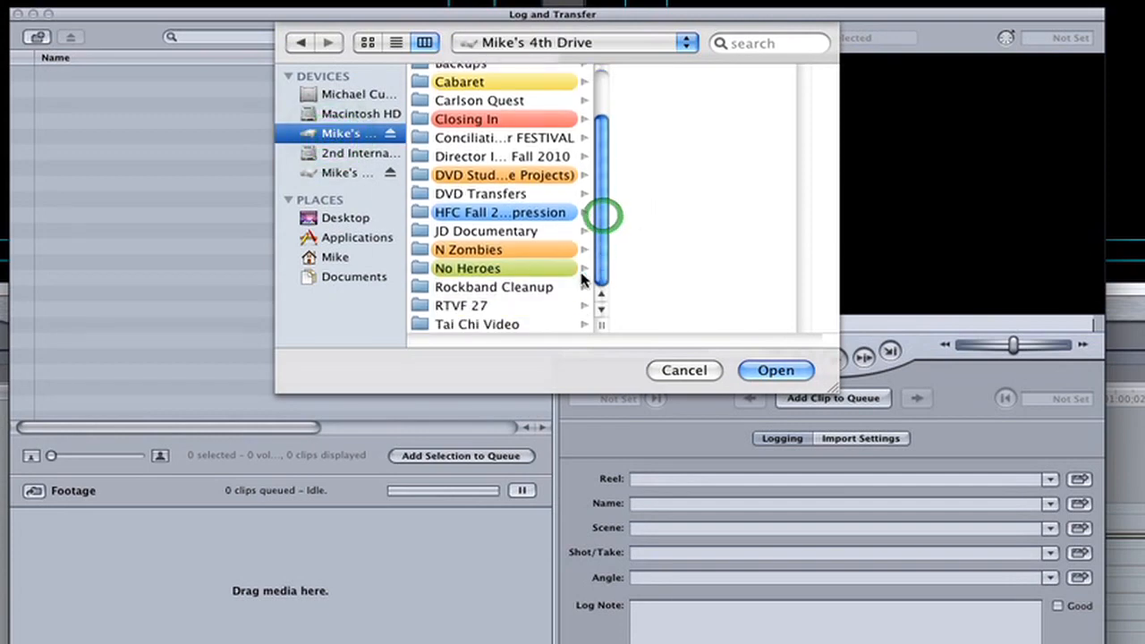
left_click(510, 251)
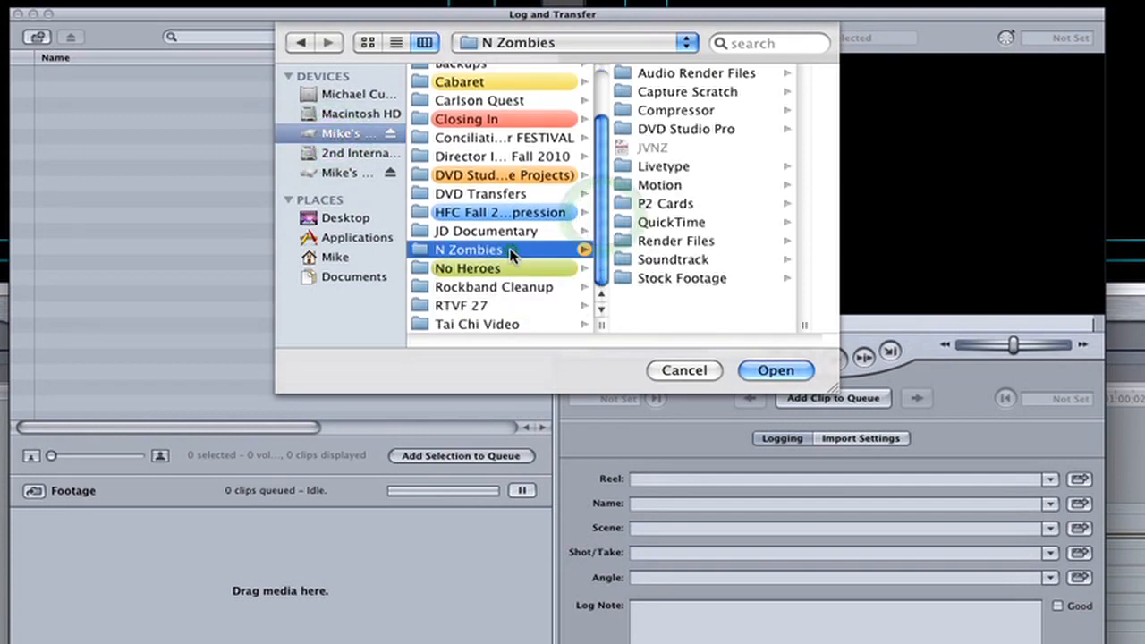
left_click(703, 203)
left_click(705, 93)
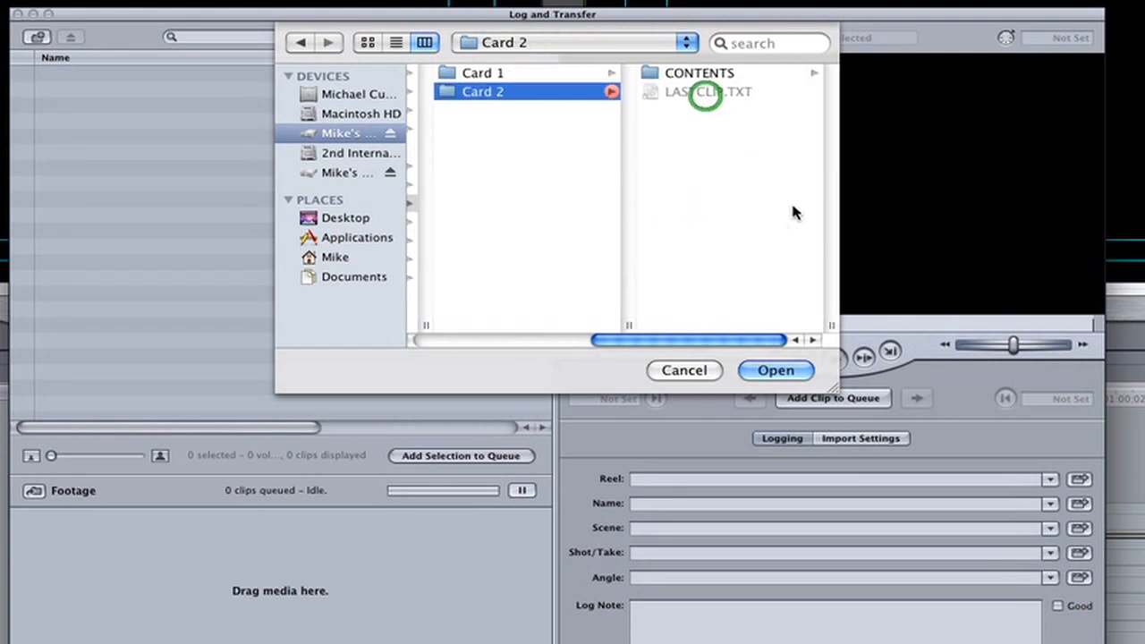
left_click(766, 372)
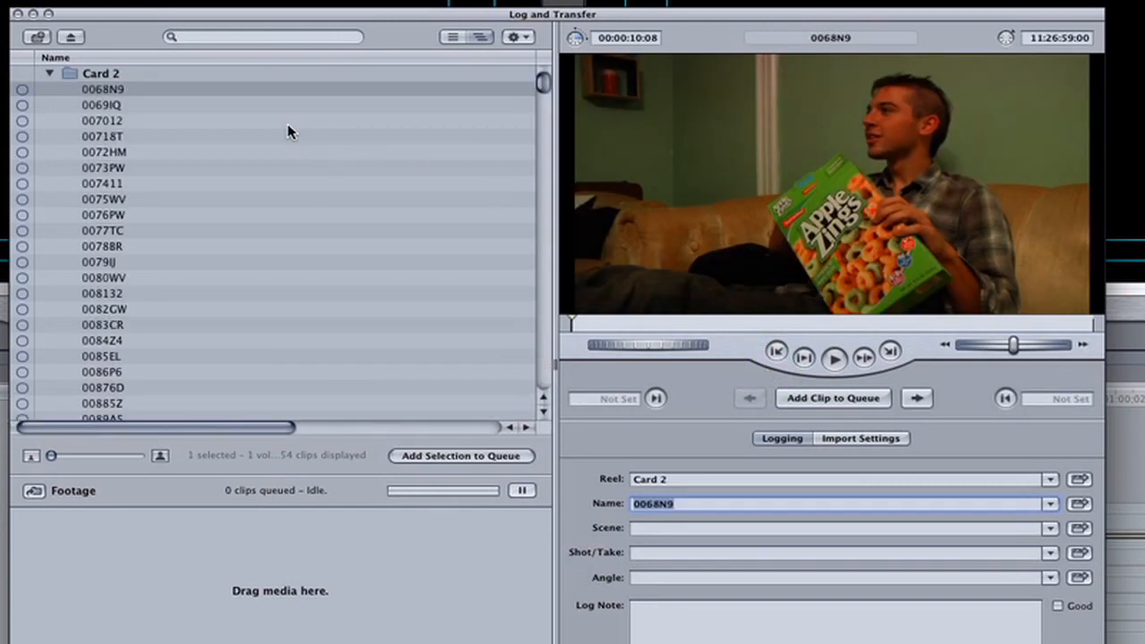
Preview clips 0068N9, 007012 and 0069IQ from Card 2, scrubbing through and playing back 0069IQ.
left_click(219, 91)
left_click(192, 122)
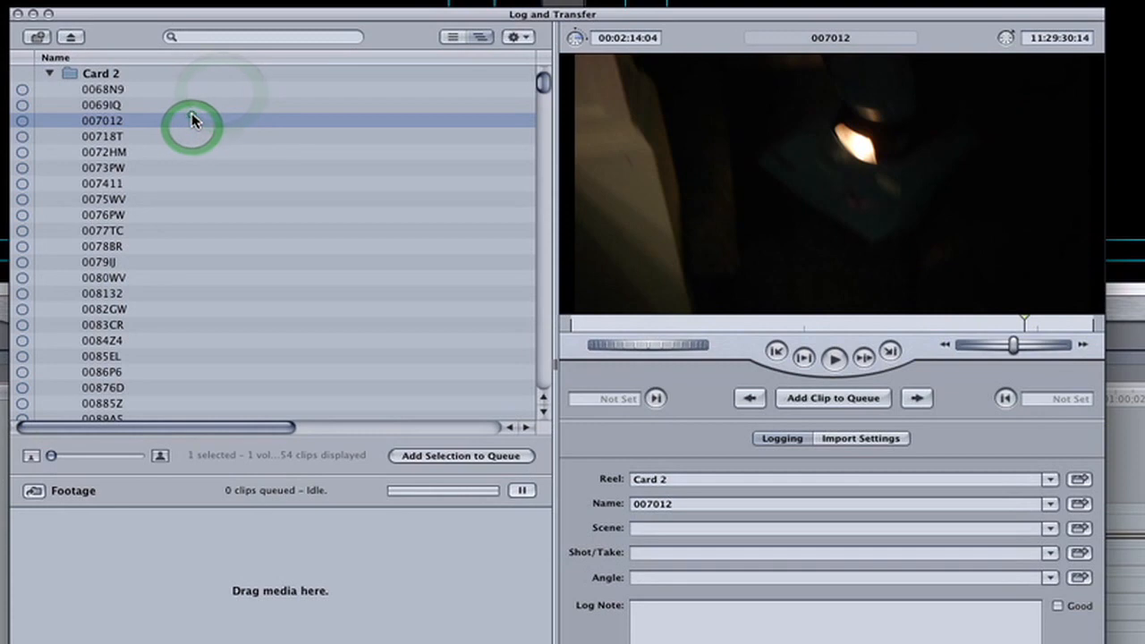
left_click(193, 106)
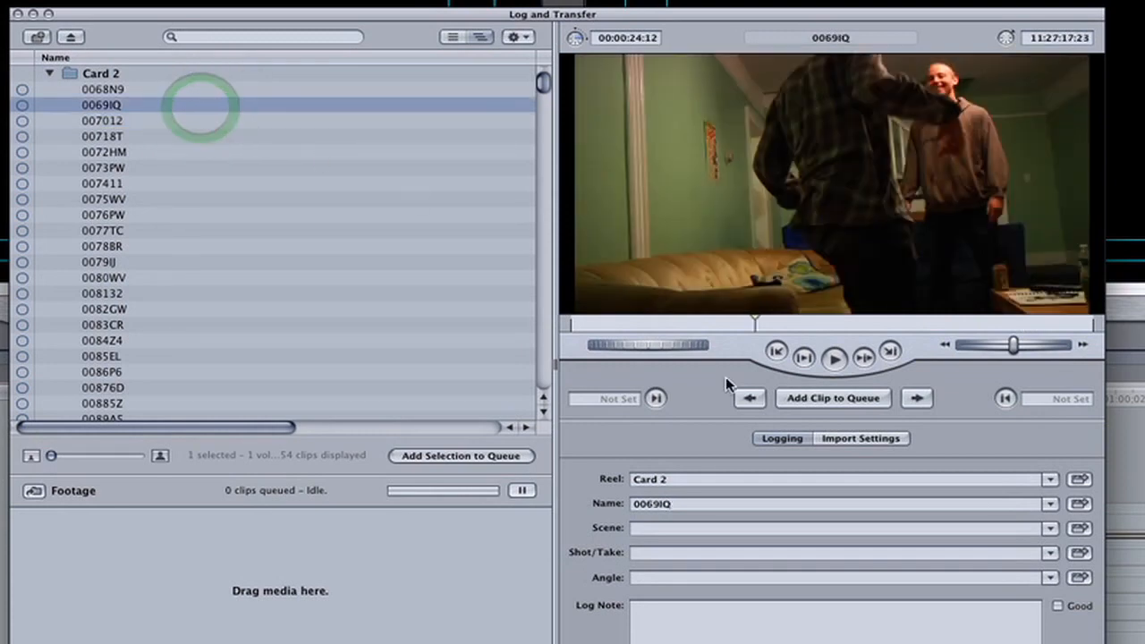
left_click(714, 326)
left_click(599, 325)
left_click(629, 324)
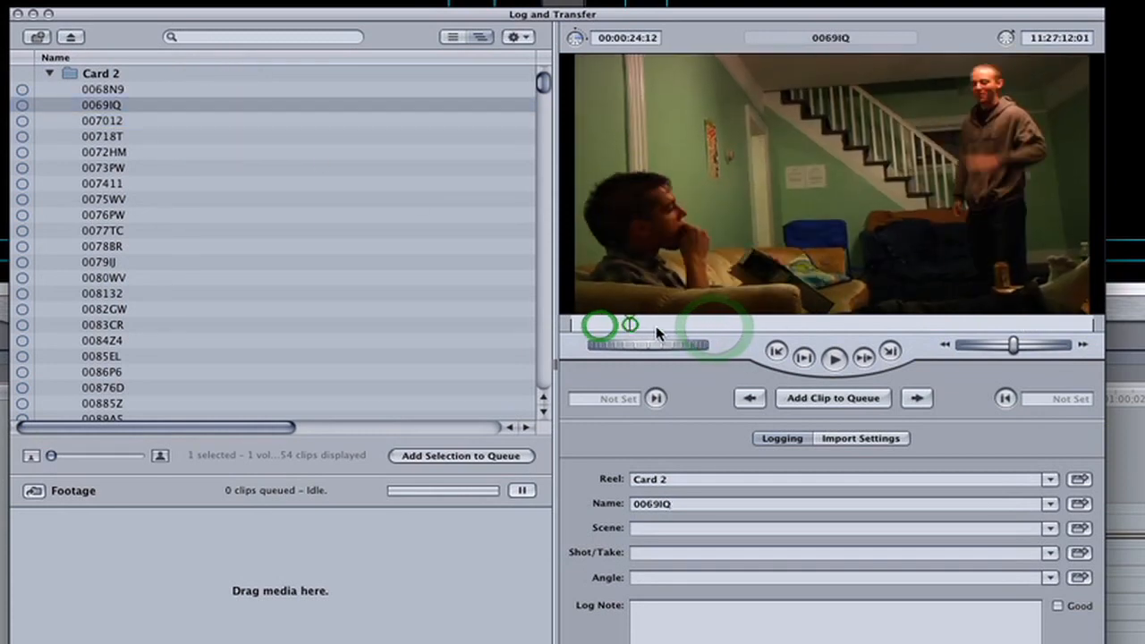
left_click(831, 358)
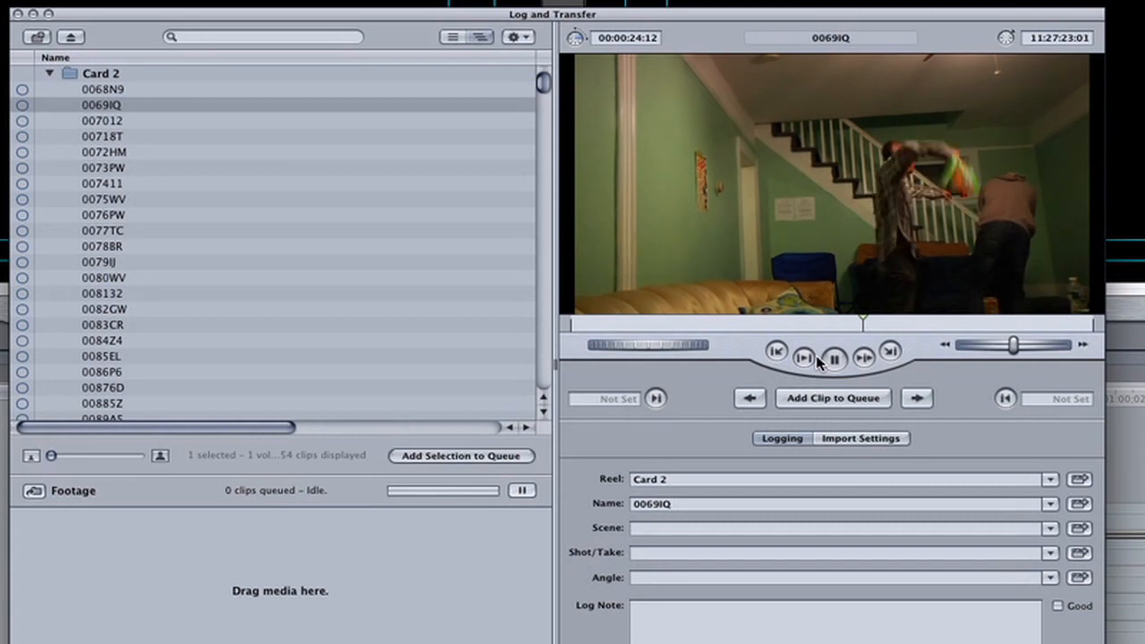
left_click(832, 359)
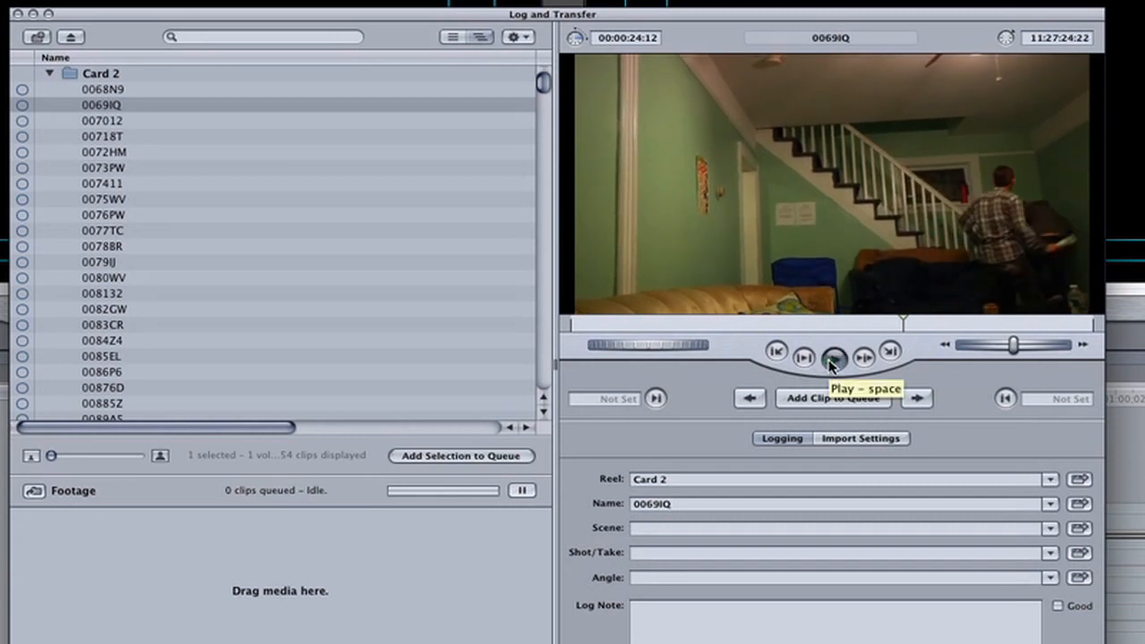
Preview clips 007411 and 00718T, and select the first clip, 0068N9.
left_click(196, 183)
left_click(184, 130)
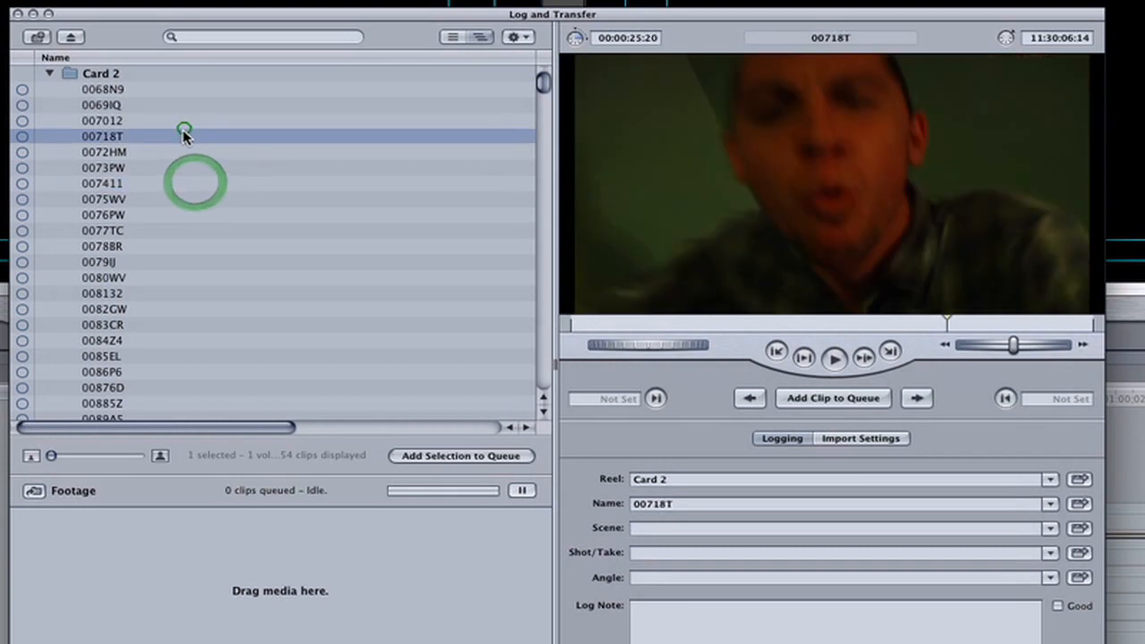
left_click(154, 89)
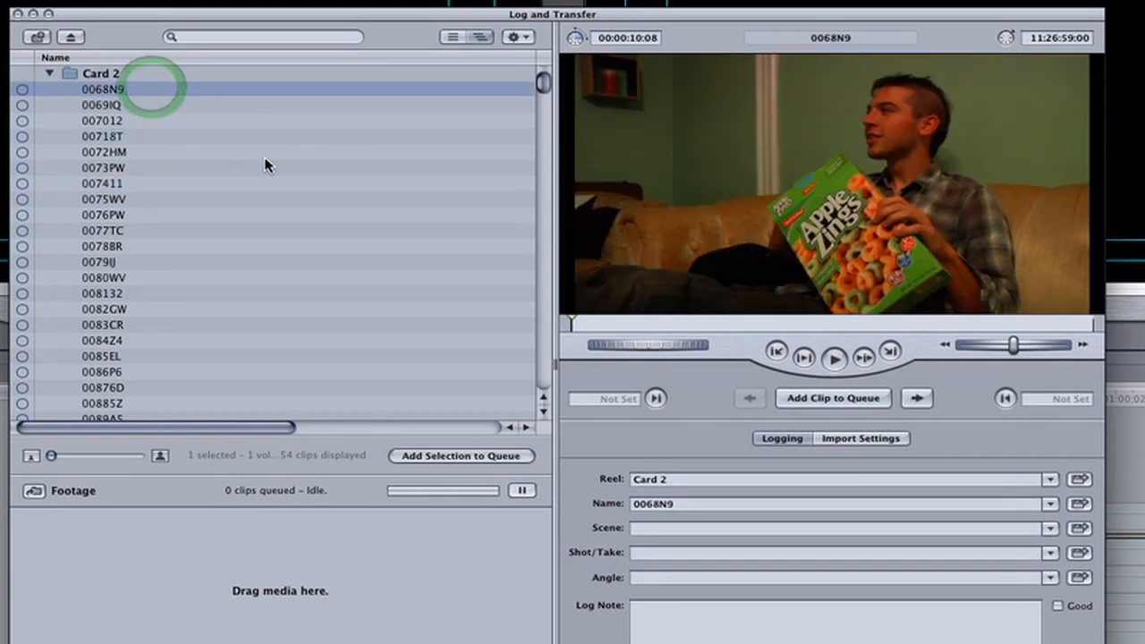
Add clips 0068N9, 0069IQ and 007012 from Card 2 to the transfer queue.
left_click(139, 123)
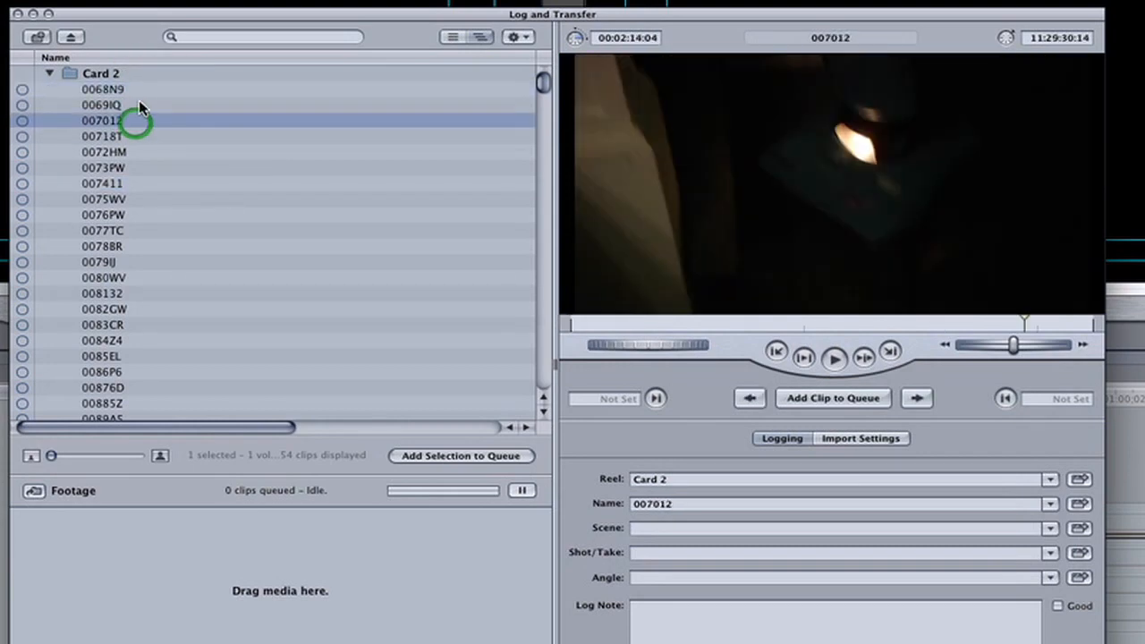
left_click(138, 105, "shift")
left_click(139, 90, "shift")
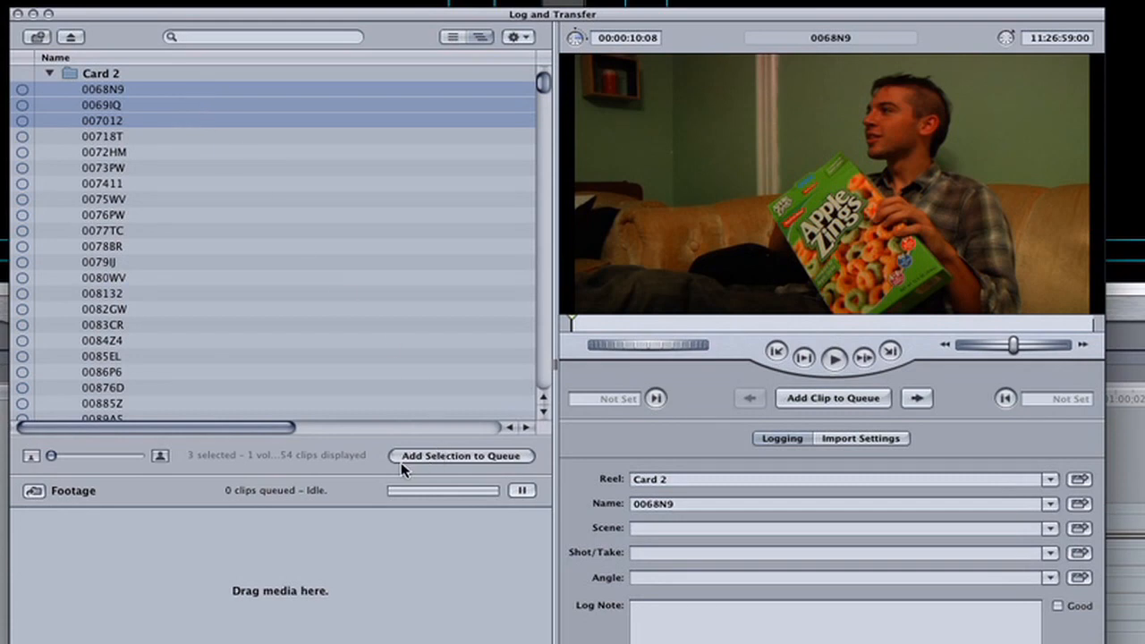
left_click(525, 457)
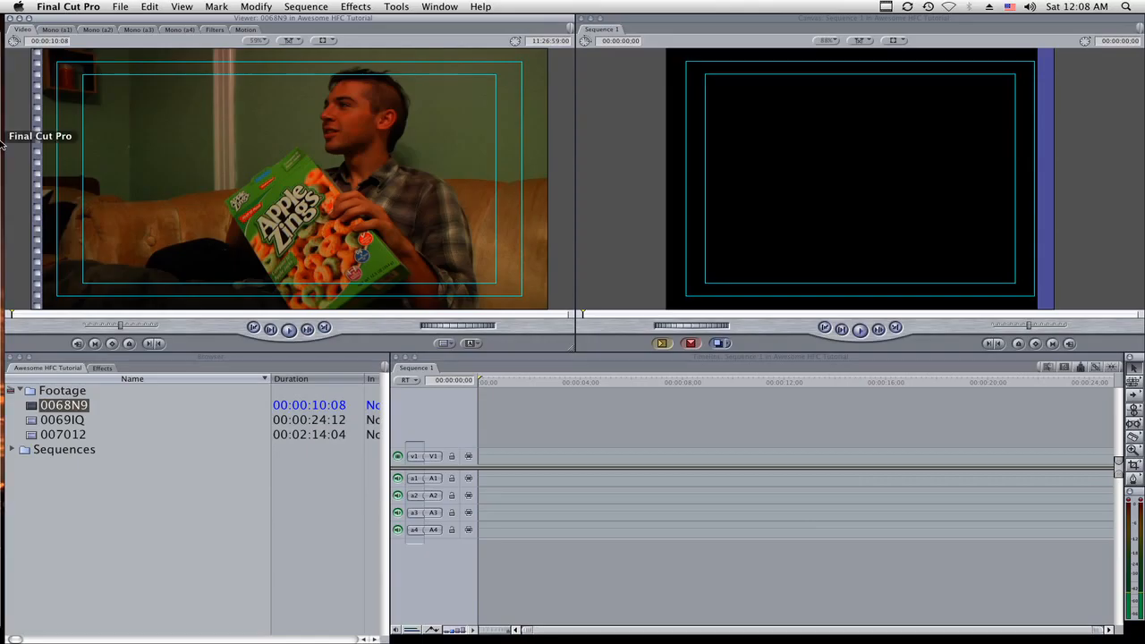
Switch to Finder and open the Awesome HFC Tutorial project's Scratch > Capture Scratch folder on the 6th Drive 2TB.
left_click(27, 50)
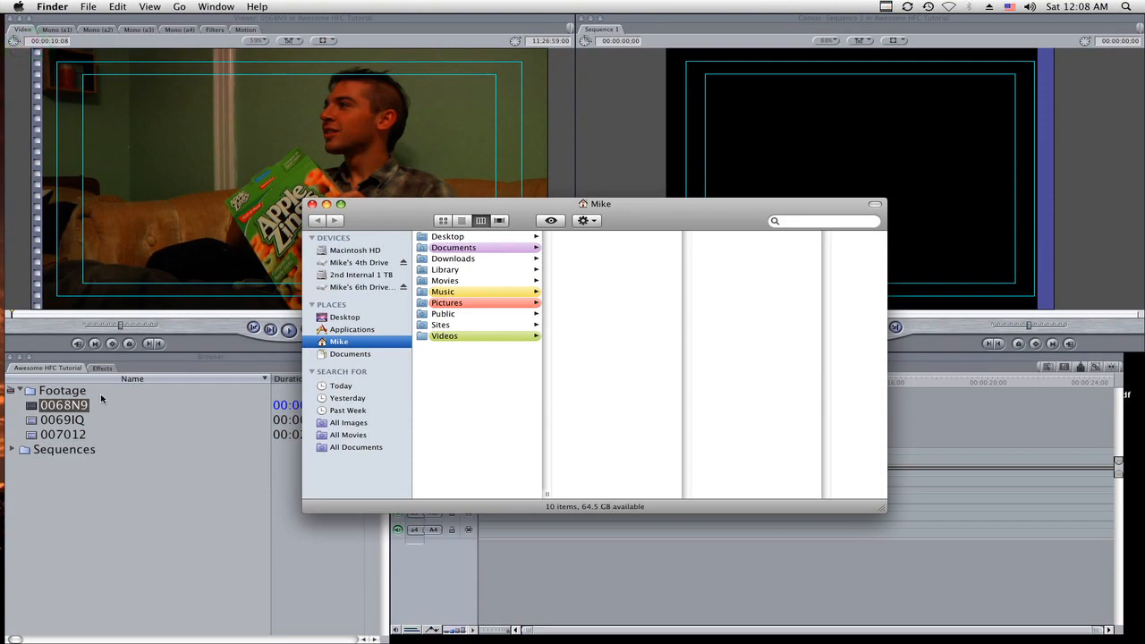
left_click(358, 287)
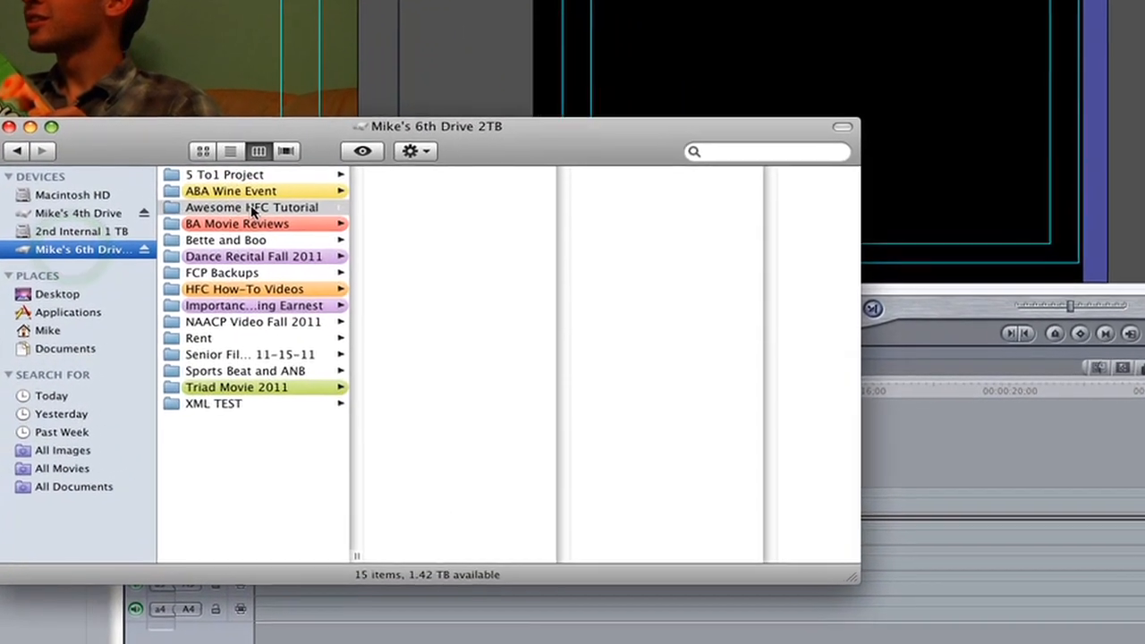
left_click(253, 207)
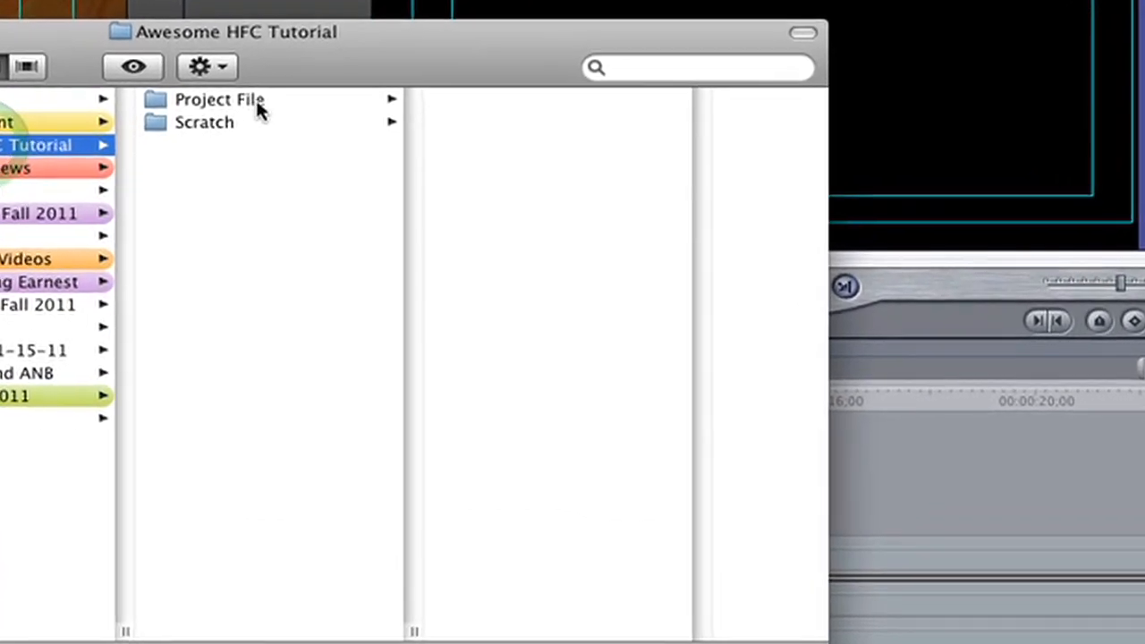
left_click(449, 190)
left_click(534, 112)
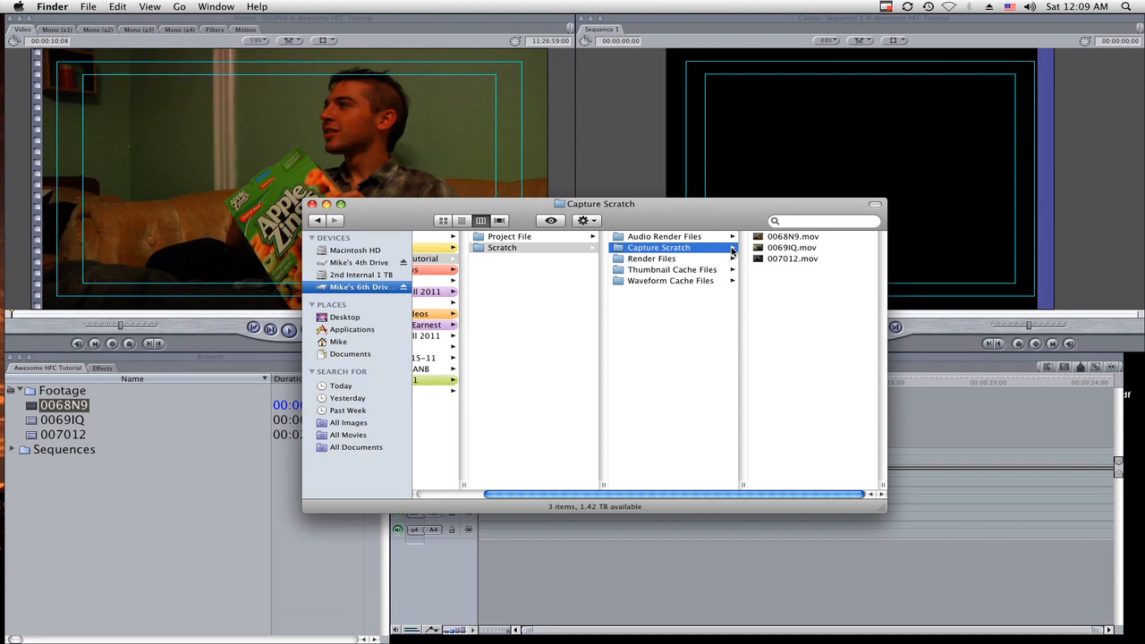
Move 0068N9.mov, 0069IQ.mov and 007012.mov from Capture Scratch to the Trash and return to Final Cut Pro.
left_click_drag(797, 288, 785, 237)
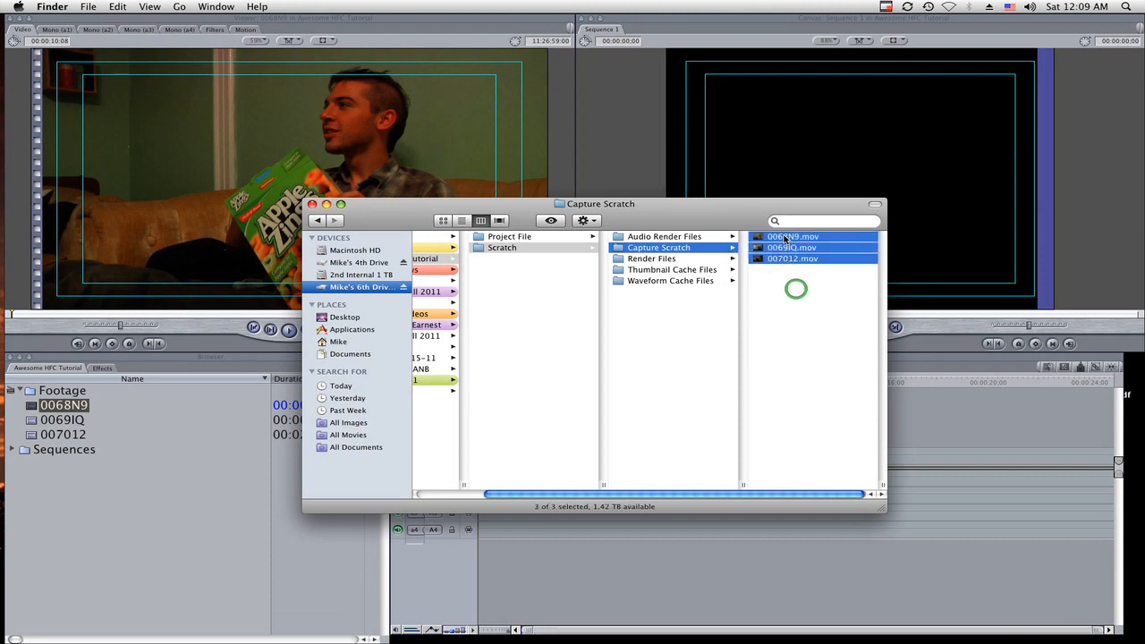
key("super+BackSpace")
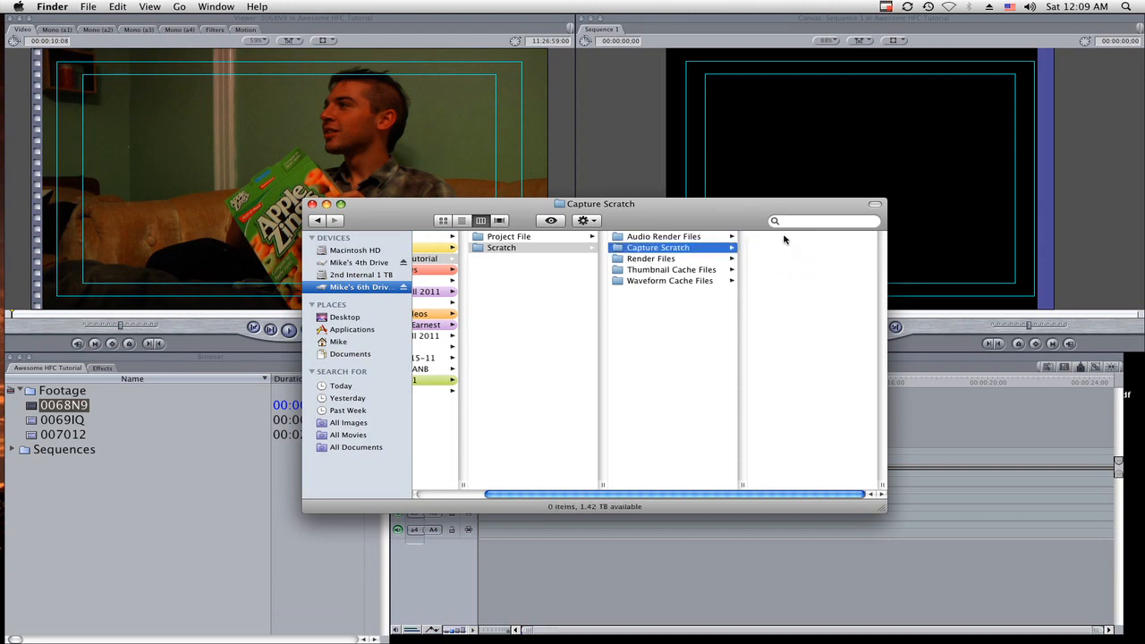
left_click(215, 433)
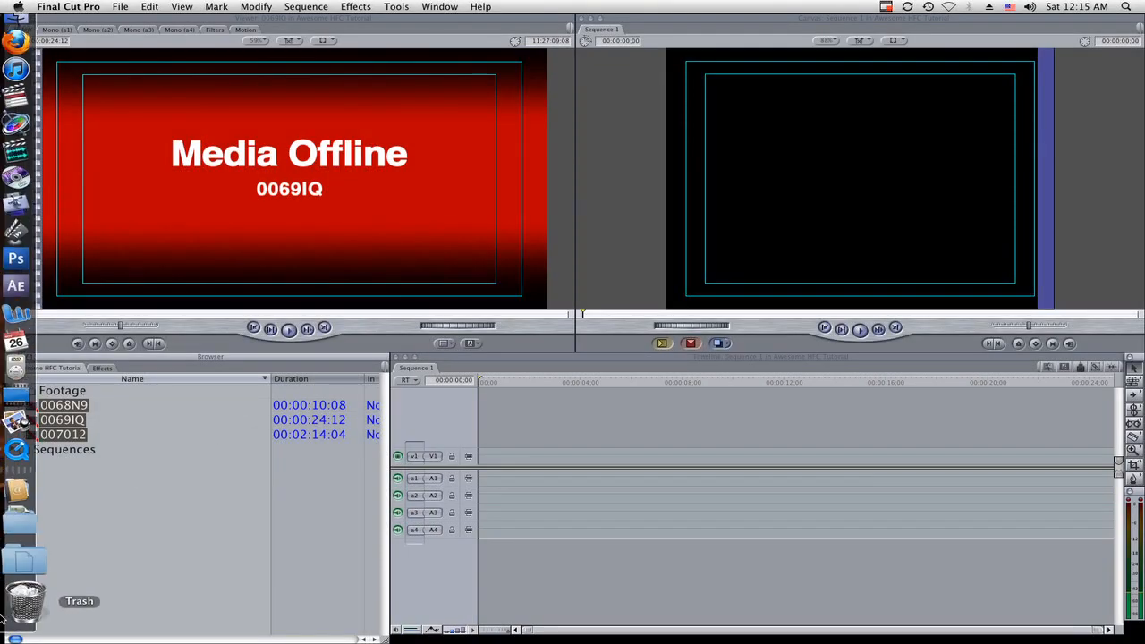
Restore the three clip files from the Trash to the Capture Scratch folder and return to Final Cut Pro.
left_click(5, 608)
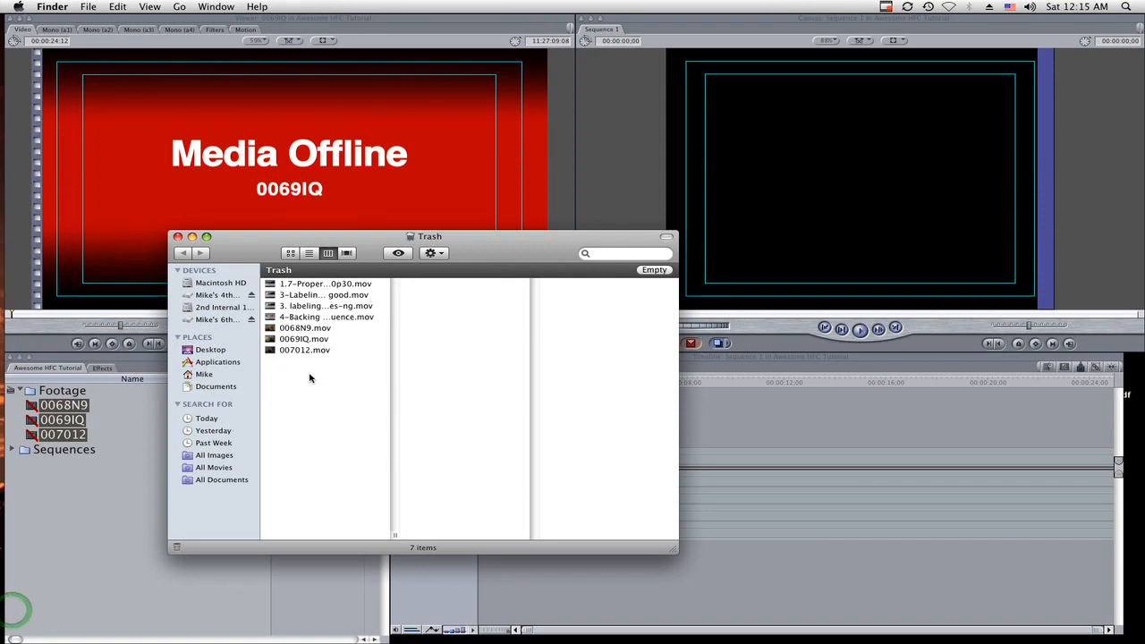
left_click_drag(309, 377, 613, 281)
left_click(135, 410)
left_click(134, 404)
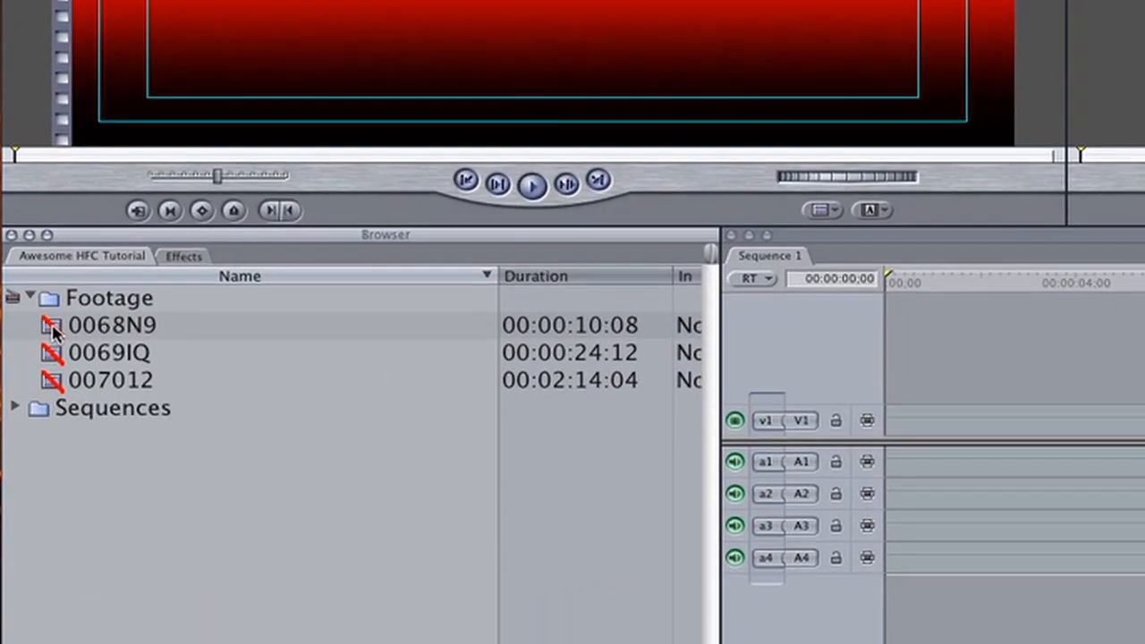
Reconnect offline clip 0068N9 to 0068N9.mov by searching the Scratch location, and scrub through it in the Viewer.
right_click(52, 329)
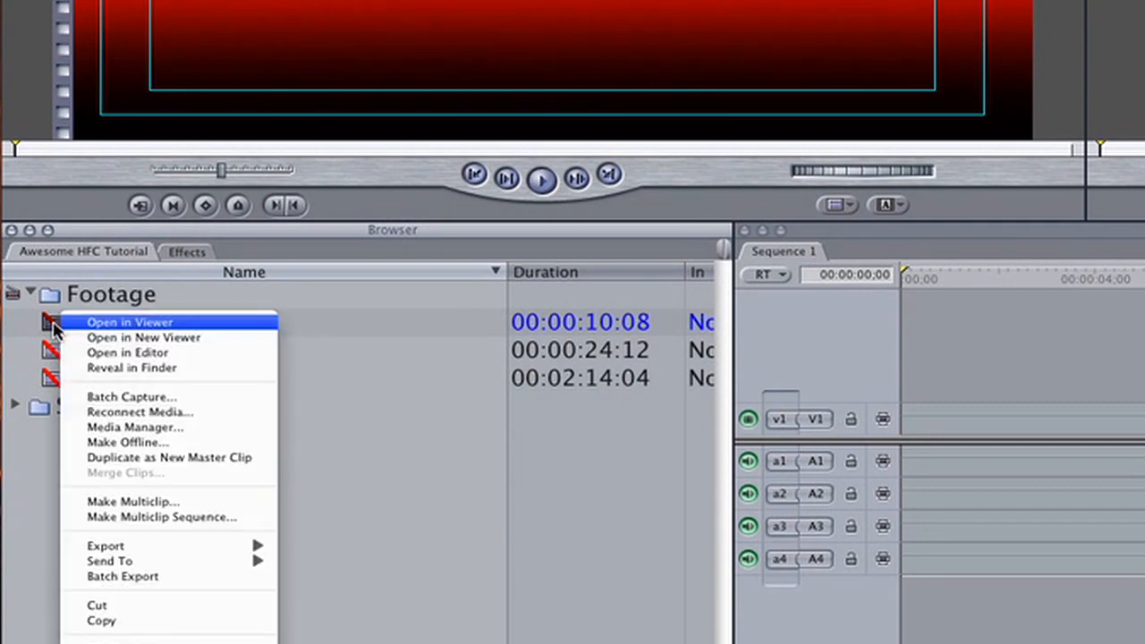
left_click(176, 414)
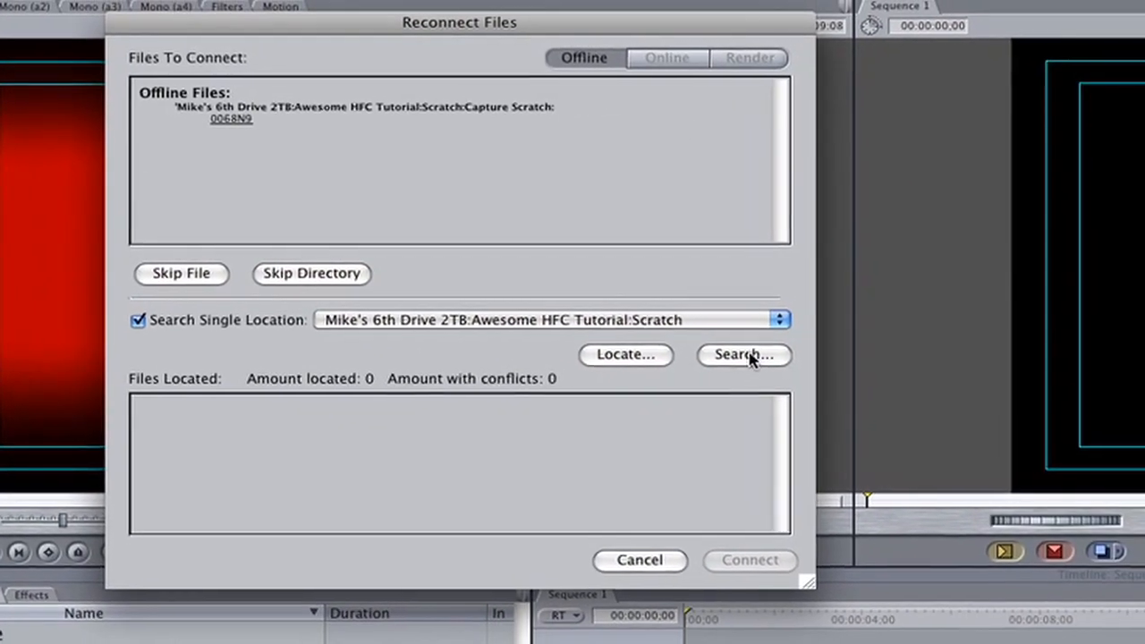
left_click(845, 371)
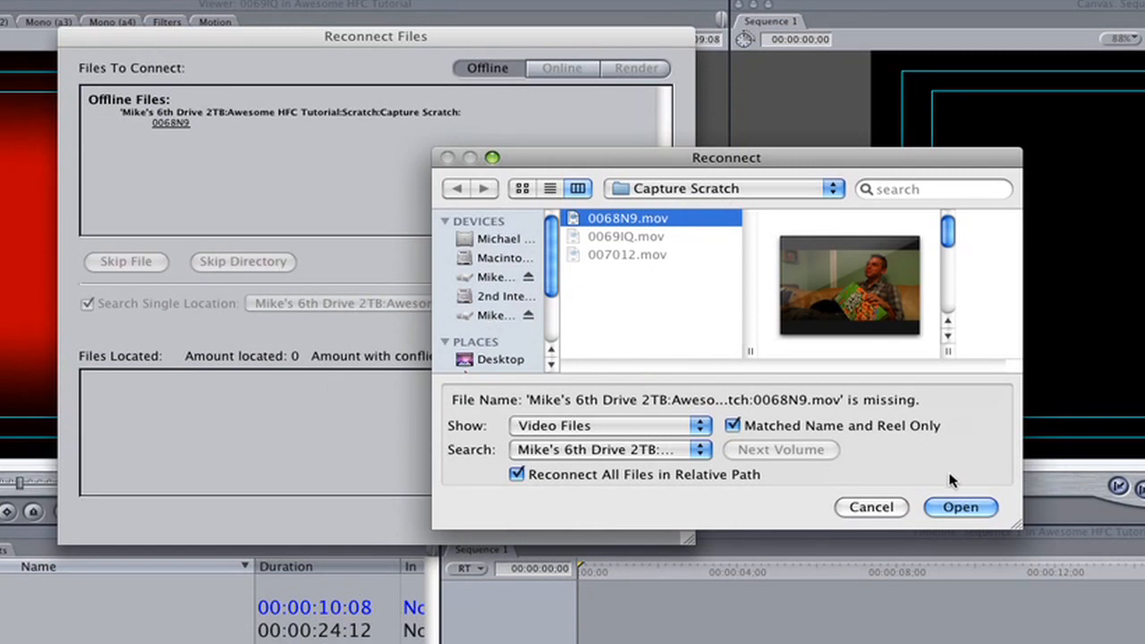
left_click(957, 507)
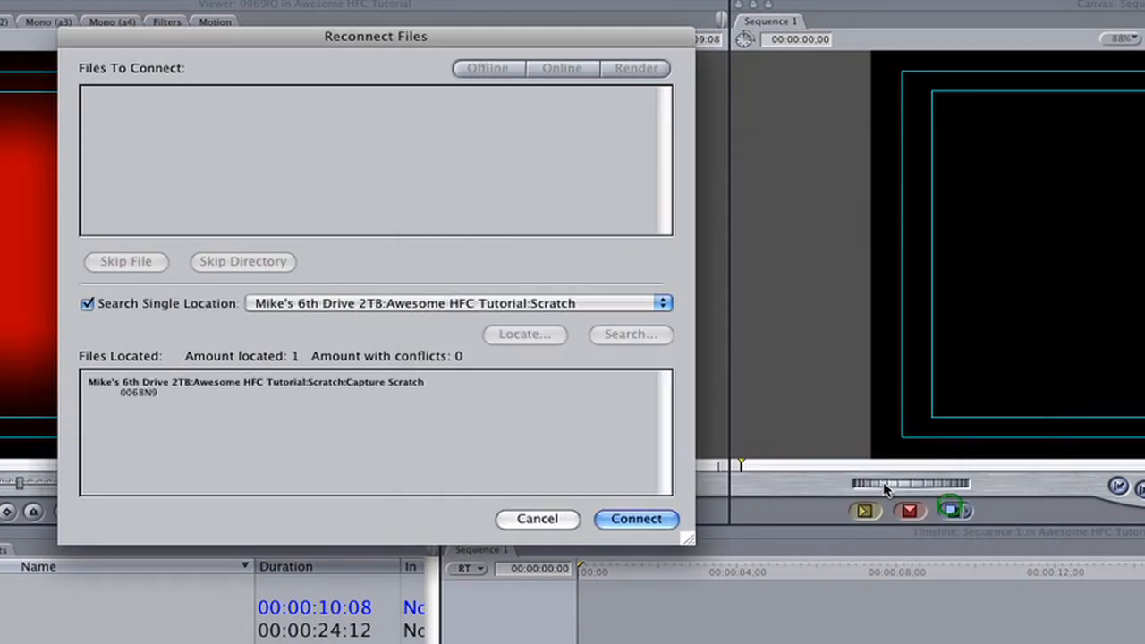
left_click(621, 521)
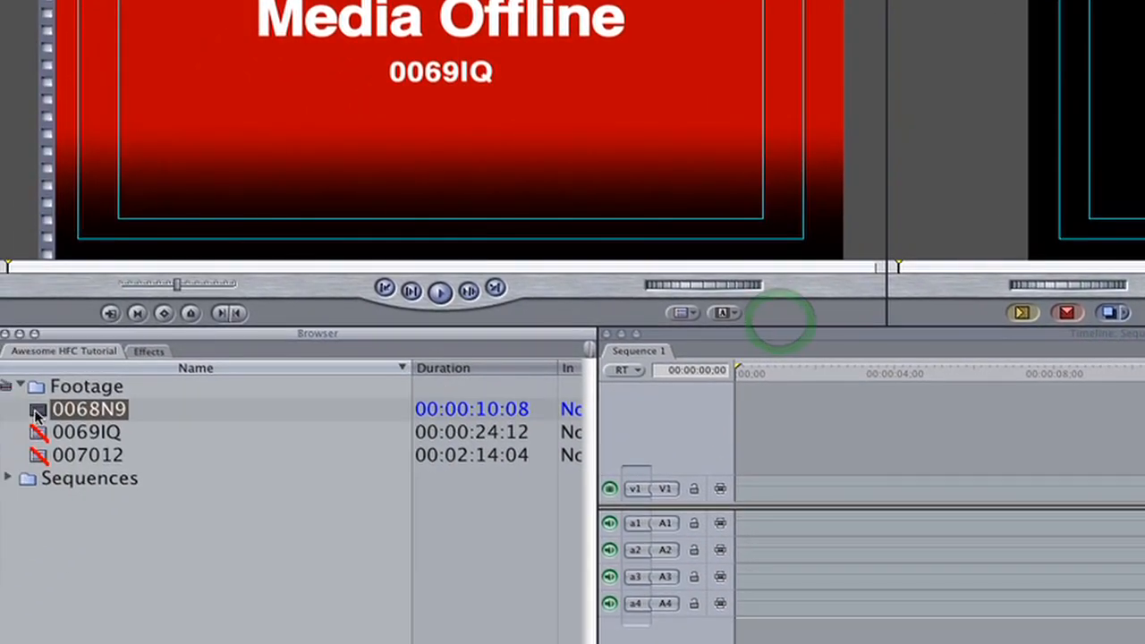
double_click(37, 411)
left_click_drag(322, 263, 531, 268)
Reconnect offline clips 0069IQ and 007012 by manually locating 0069IQ.mov in the project's Capture Scratch folder on the 6th Drive.
left_click_drag(186, 434, 39, 456)
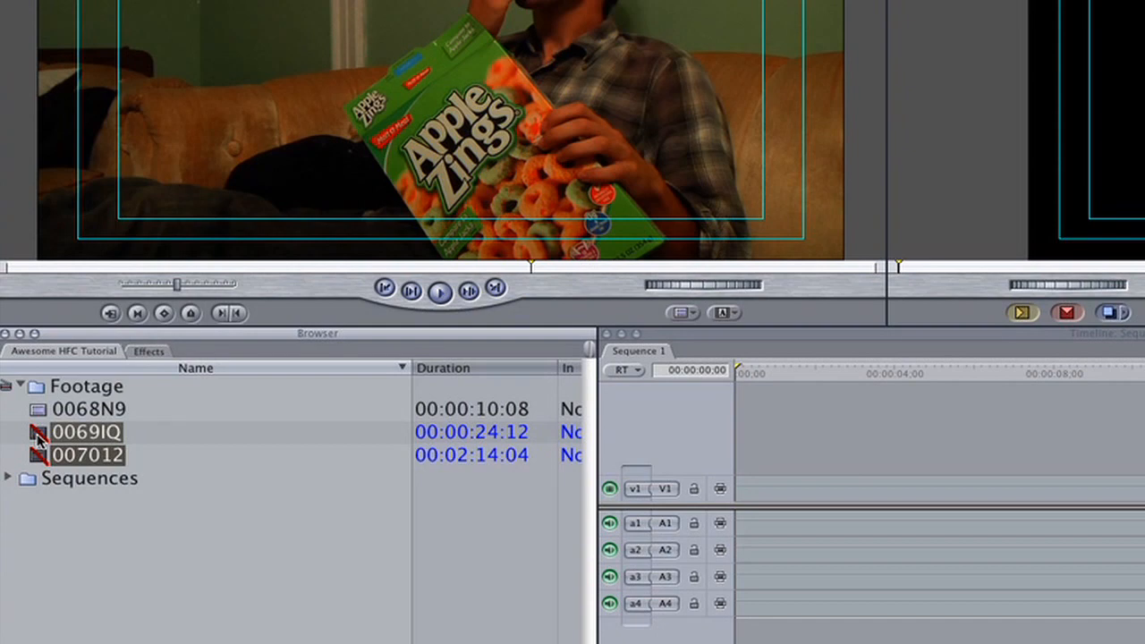
right_click(40, 436)
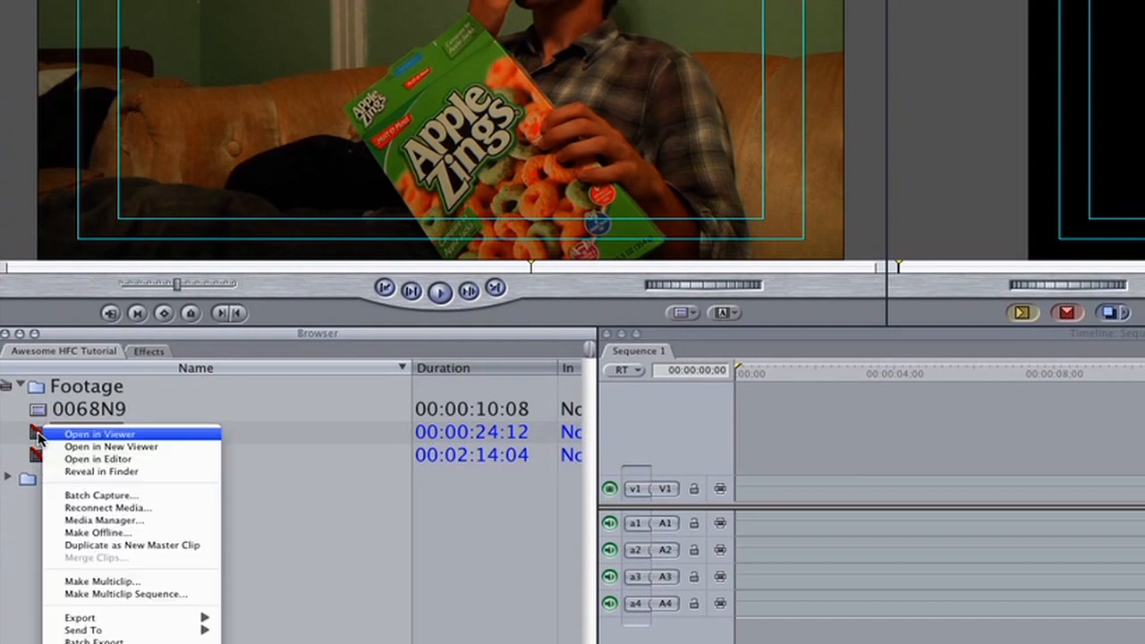
left_click(138, 508)
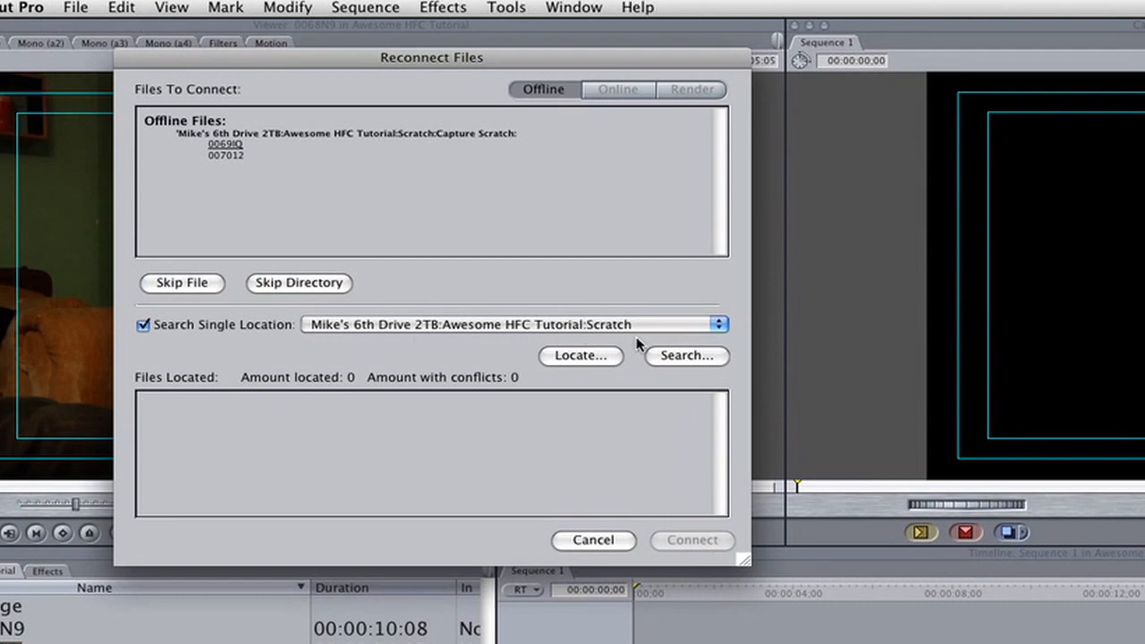
left_click(583, 356)
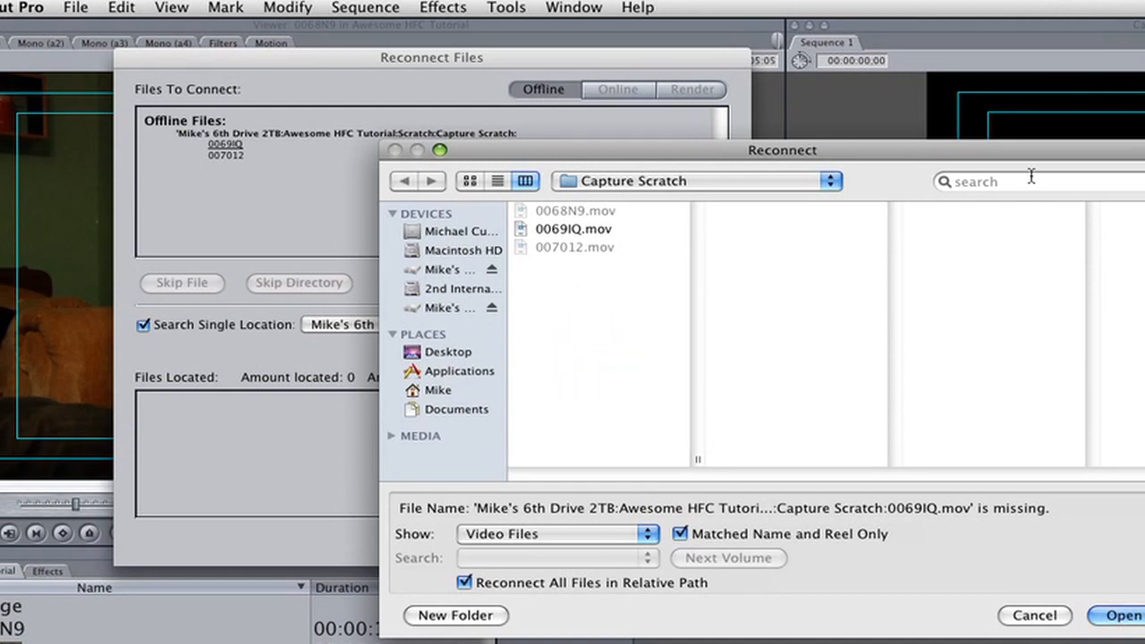
left_click(414, 307)
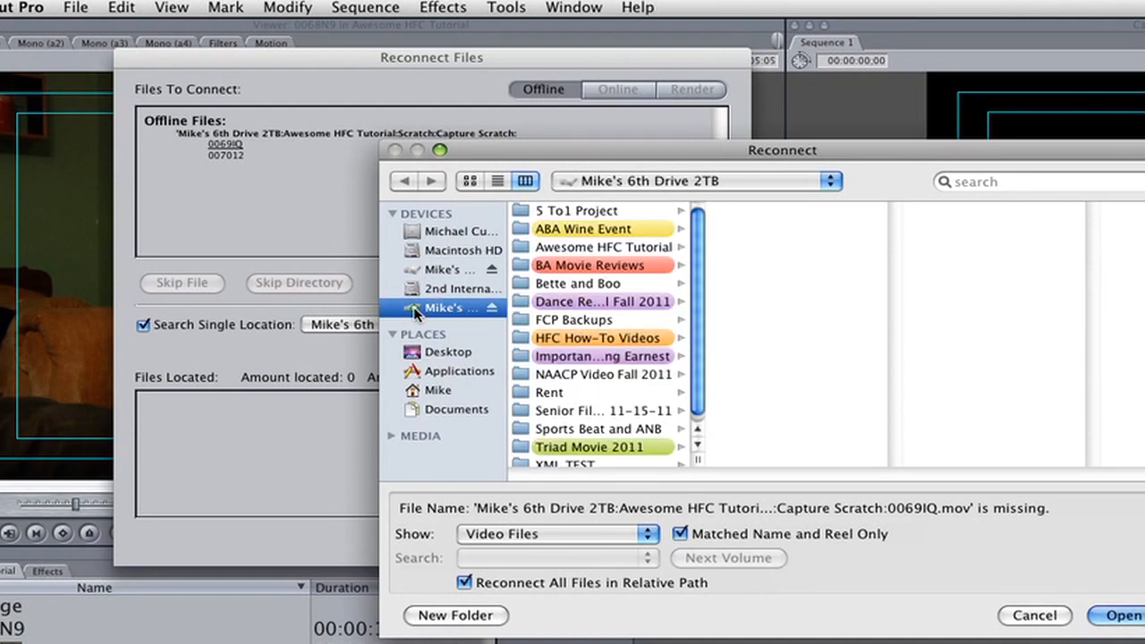
left_click(631, 246)
left_click(792, 228)
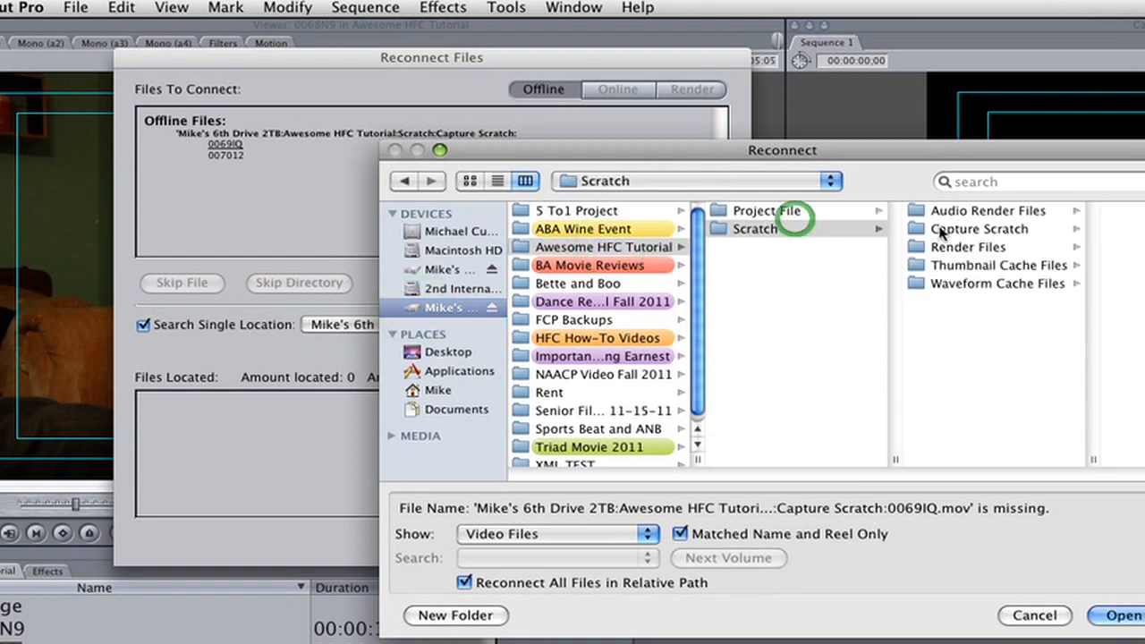
left_click(939, 228)
left_click(1027, 231)
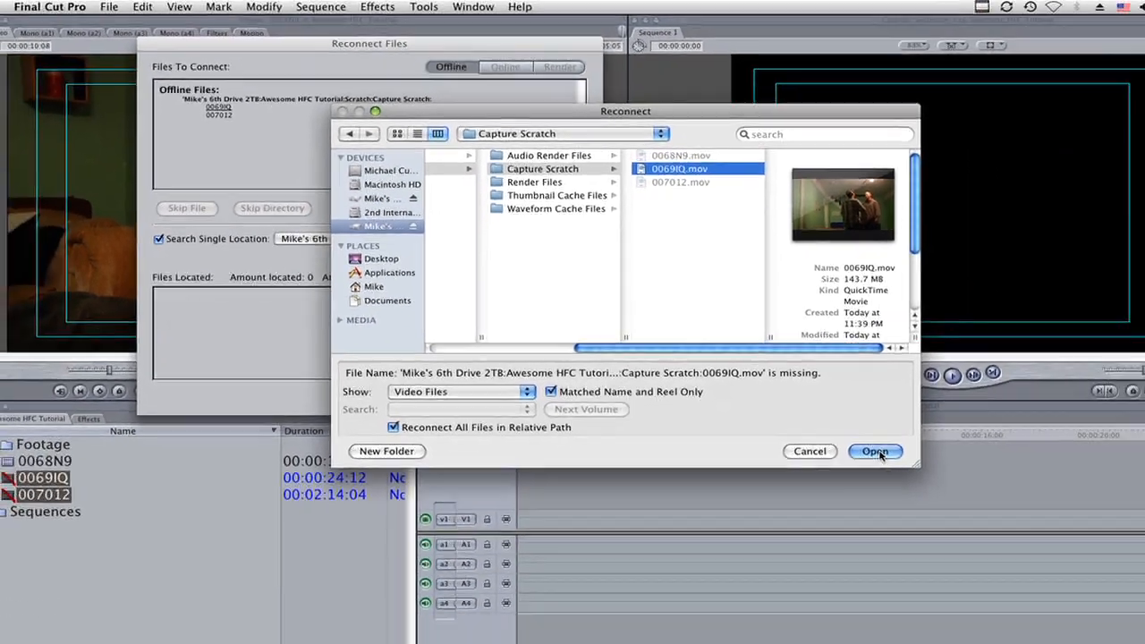
left_click(1117, 616)
left_click(516, 348)
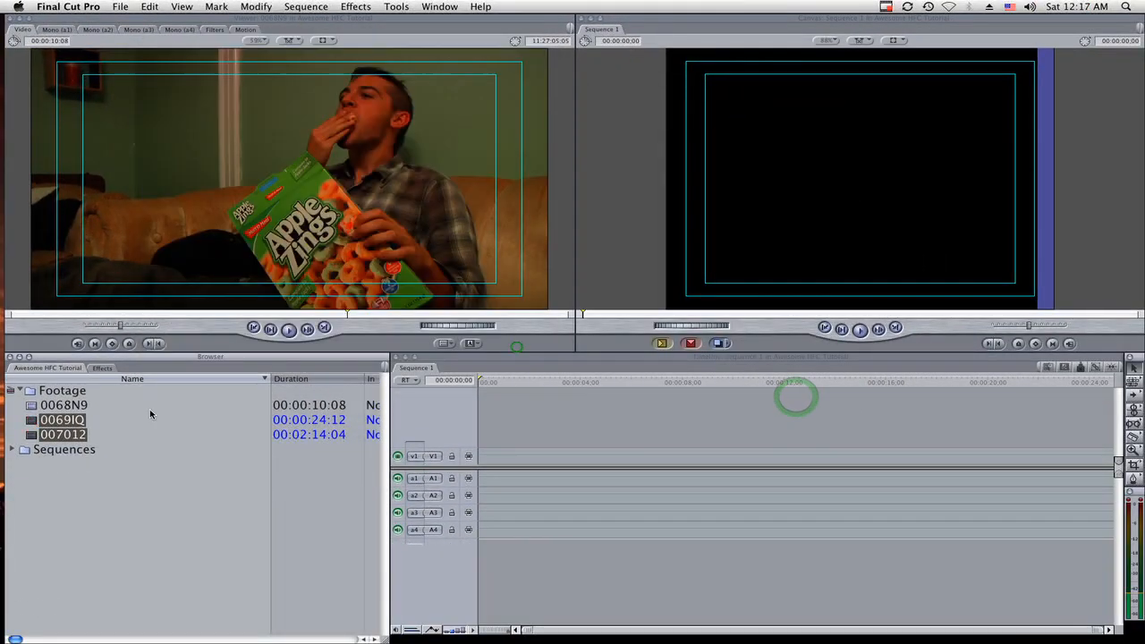
Check clip 0069IQ in the Viewer and delete all three clips from the Footage bin.
left_click(158, 422)
double_click(158, 421)
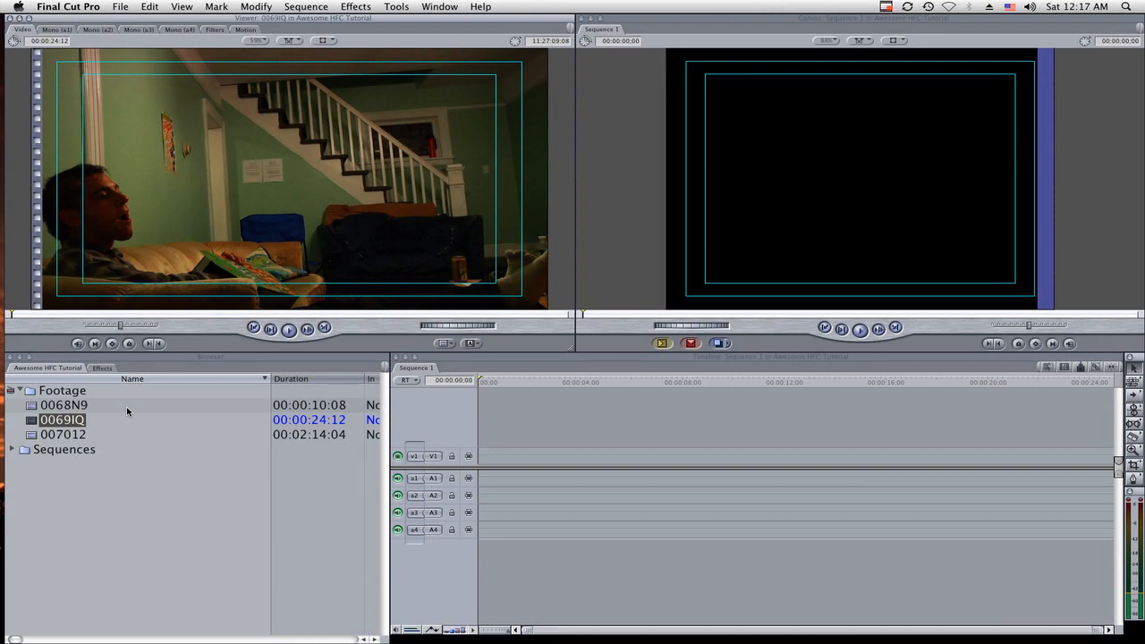
left_click_drag(111, 407, 31, 429)
left_click_drag(45, 370, 44, 384)
key("Delete")
Import 0068N9.mov, 0069IQ.mov and 007012.mov from Capture Scratch into the Footage bin and check 0068N9 in the Viewer.
right_click(50, 308)
mouse_move(103, 319)
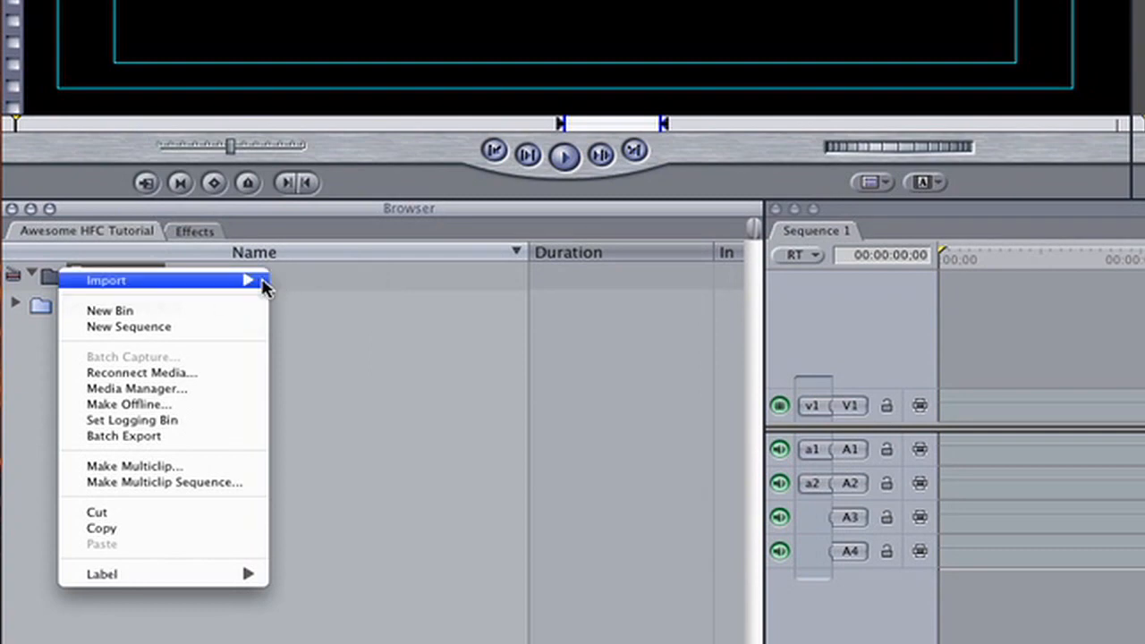
left_click(298, 282)
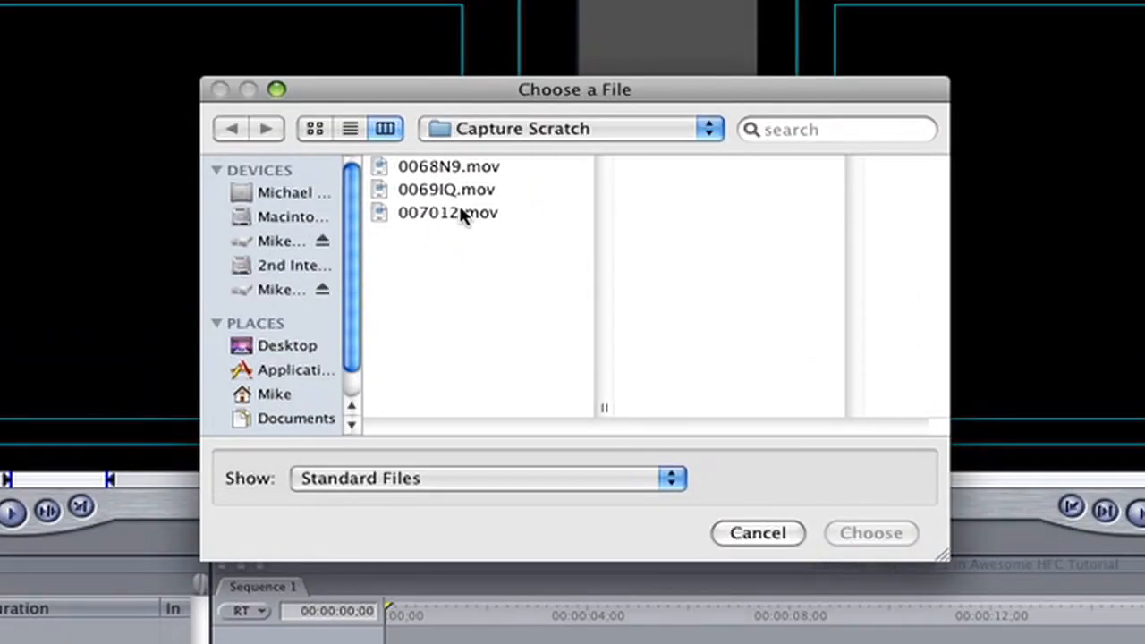
left_click(462, 215)
left_click(454, 170, "shift")
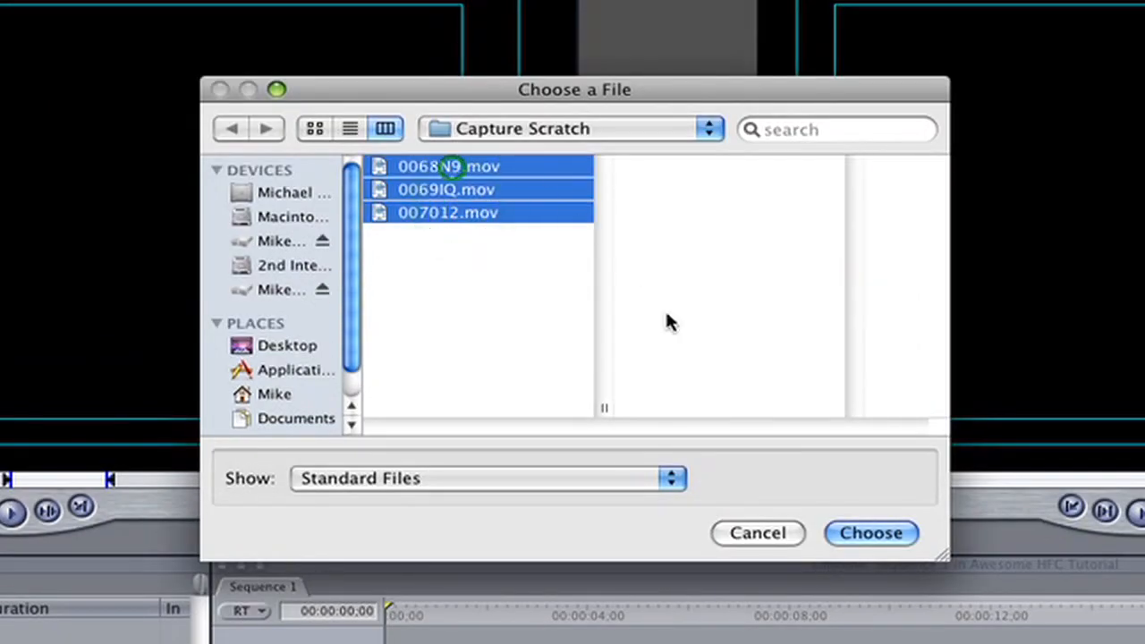
left_click(871, 533)
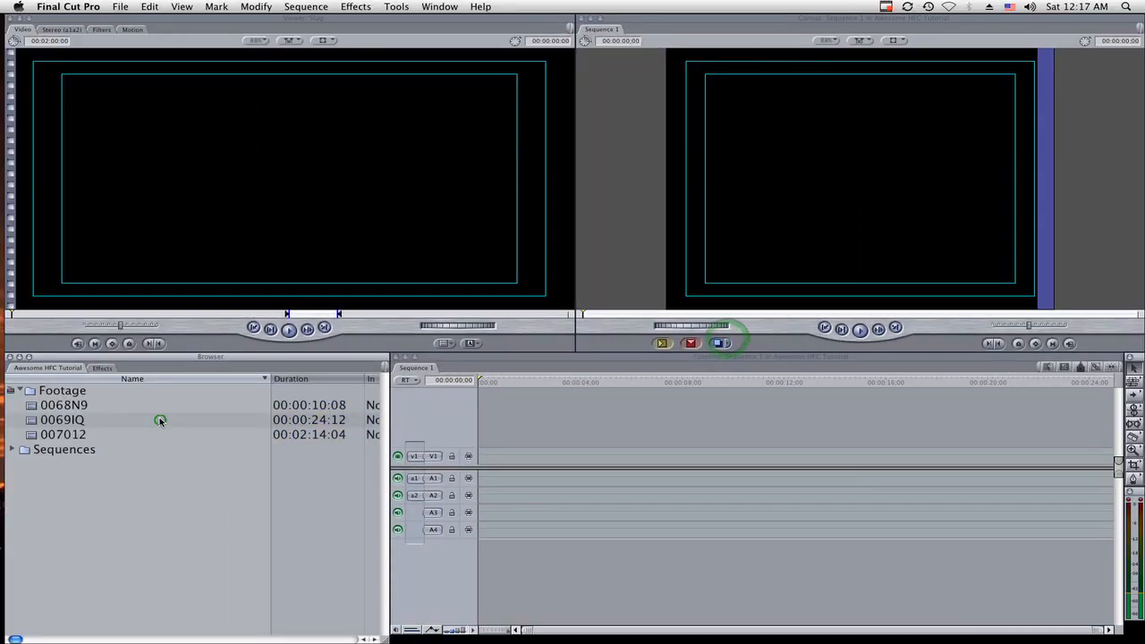
double_click(33, 407)
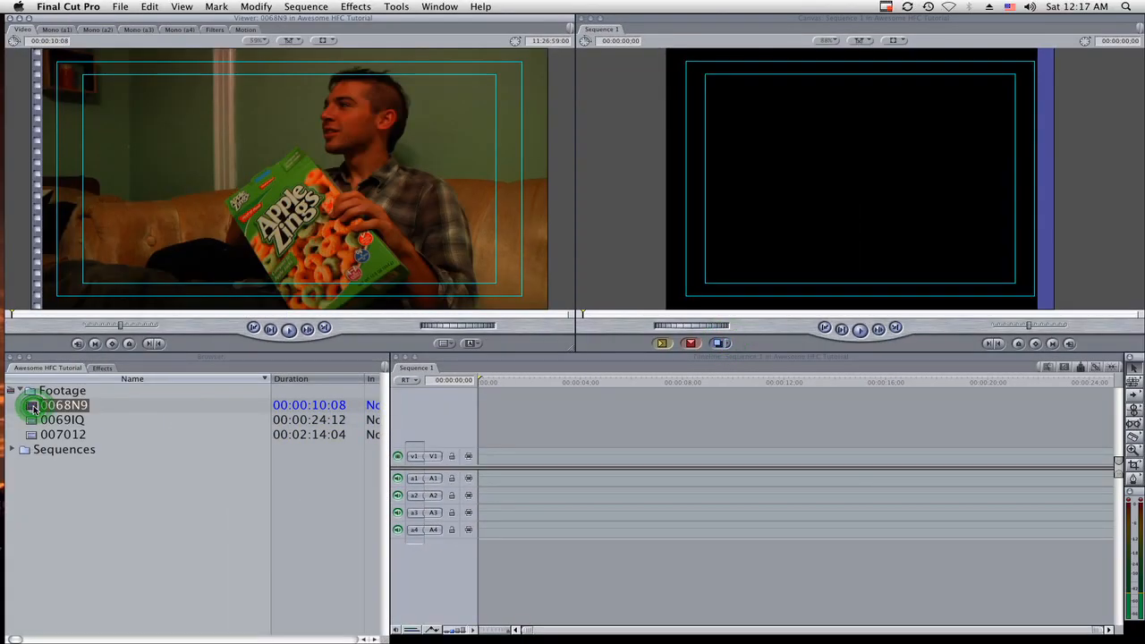
left_click(162, 315)
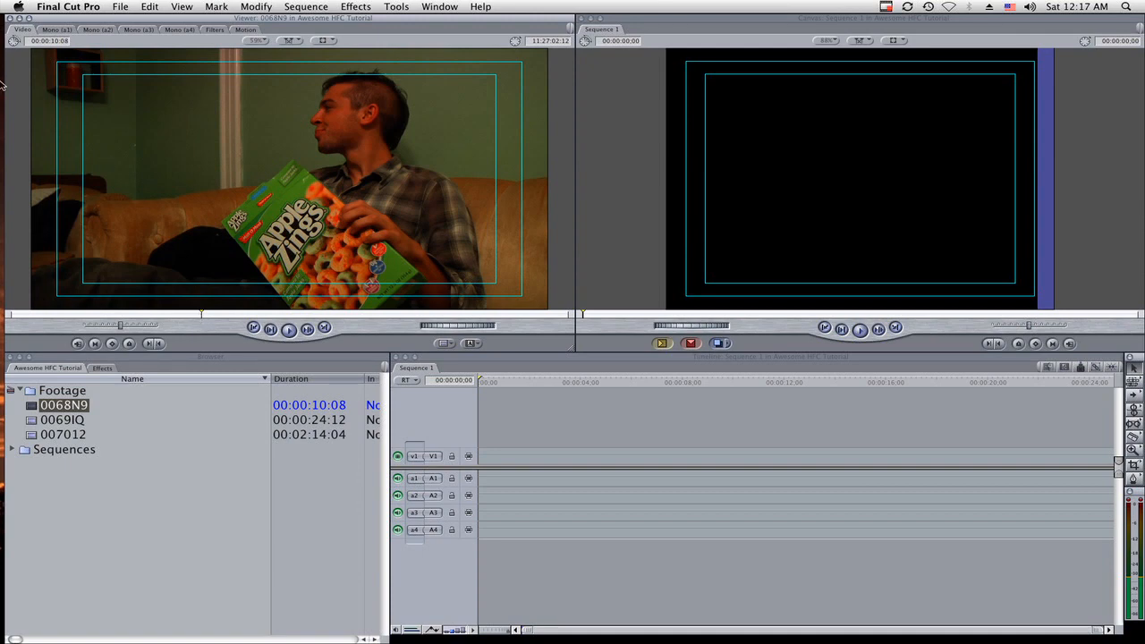
Switch to Finder, bring the Capture Scratch window forward, and close the Awesome HFC Tutorial and HFC How-Tos windows.
left_click(26, 46)
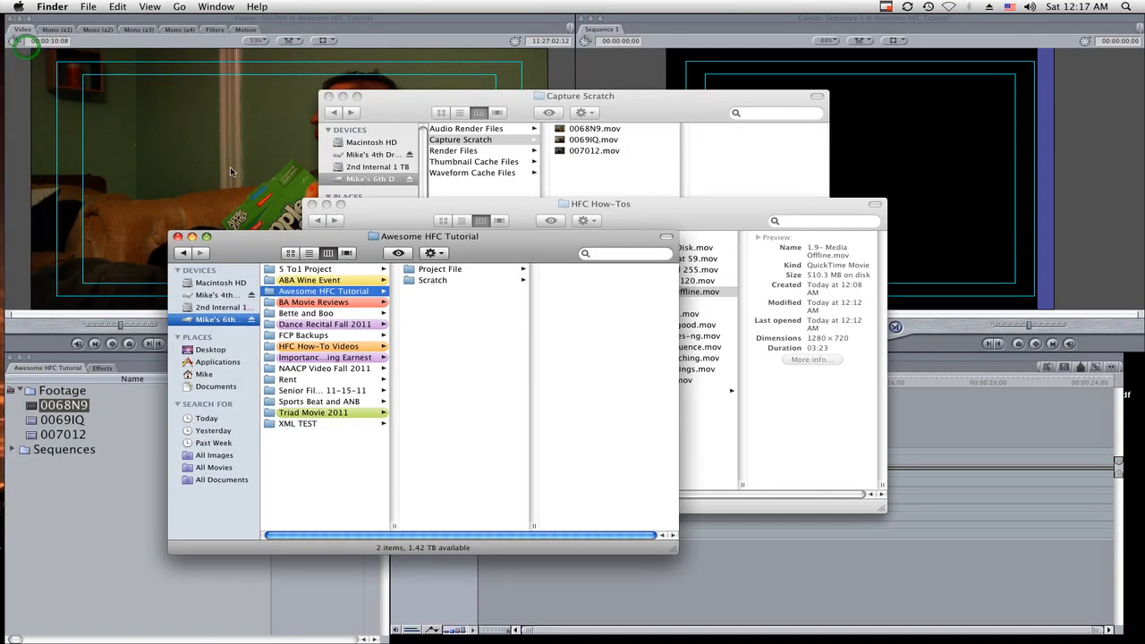
left_click(641, 174)
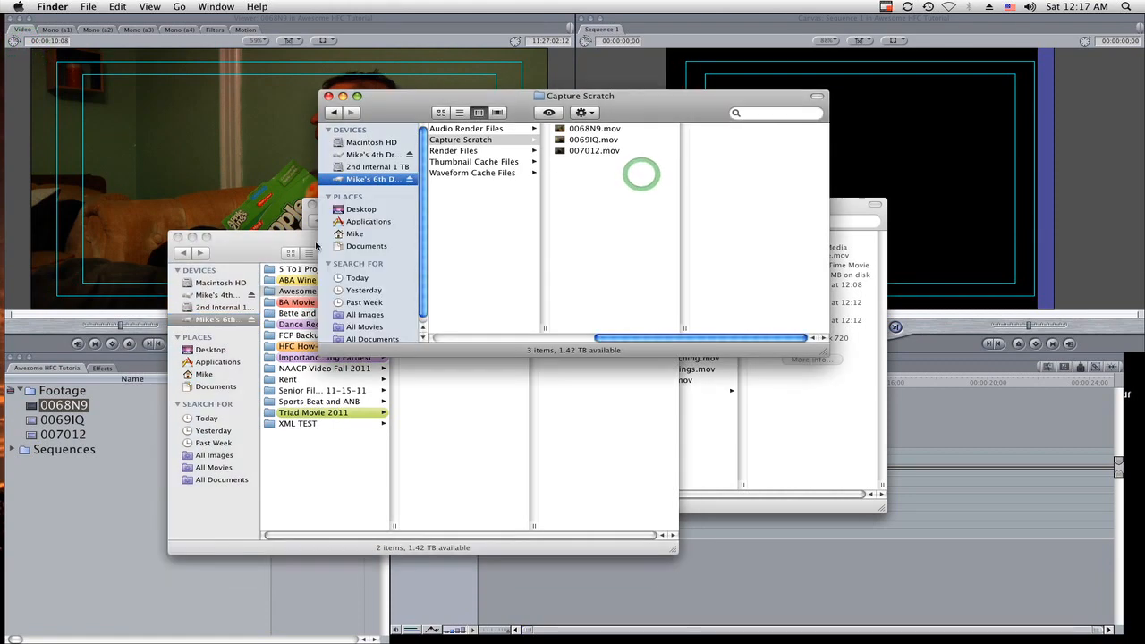
left_click(177, 237)
left_click(573, 478)
key("super+w")
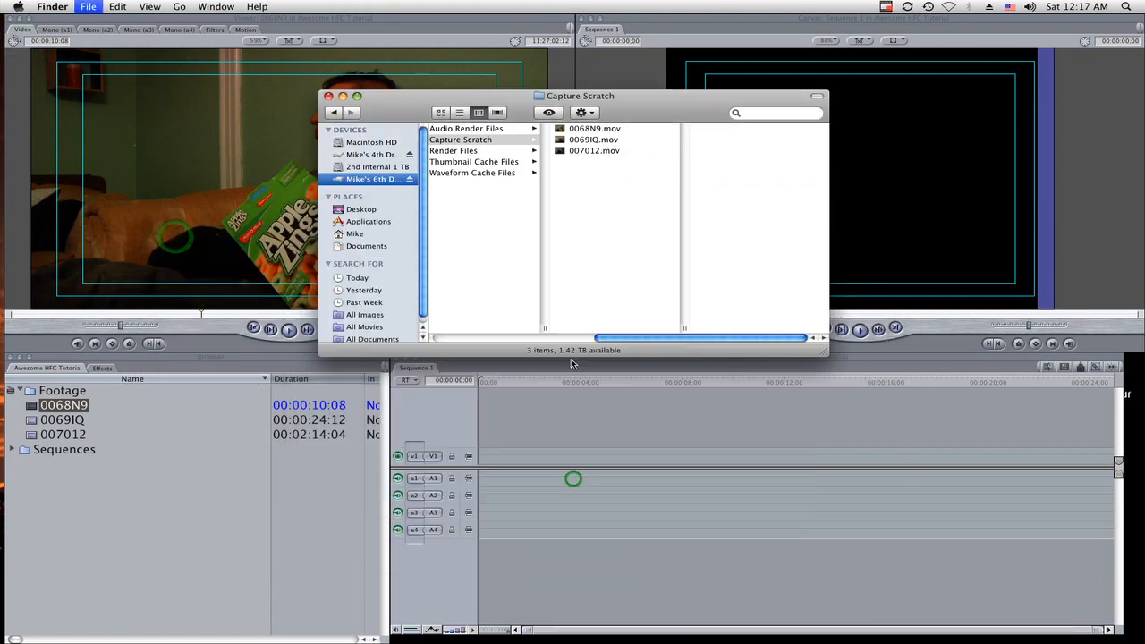
Move 0068N9.mov, 0069IQ.mov and 007012.mov out of Capture Scratch into its parent folder and switch back to Final Cut Pro.
left_click_drag(608, 194, 526, 234)
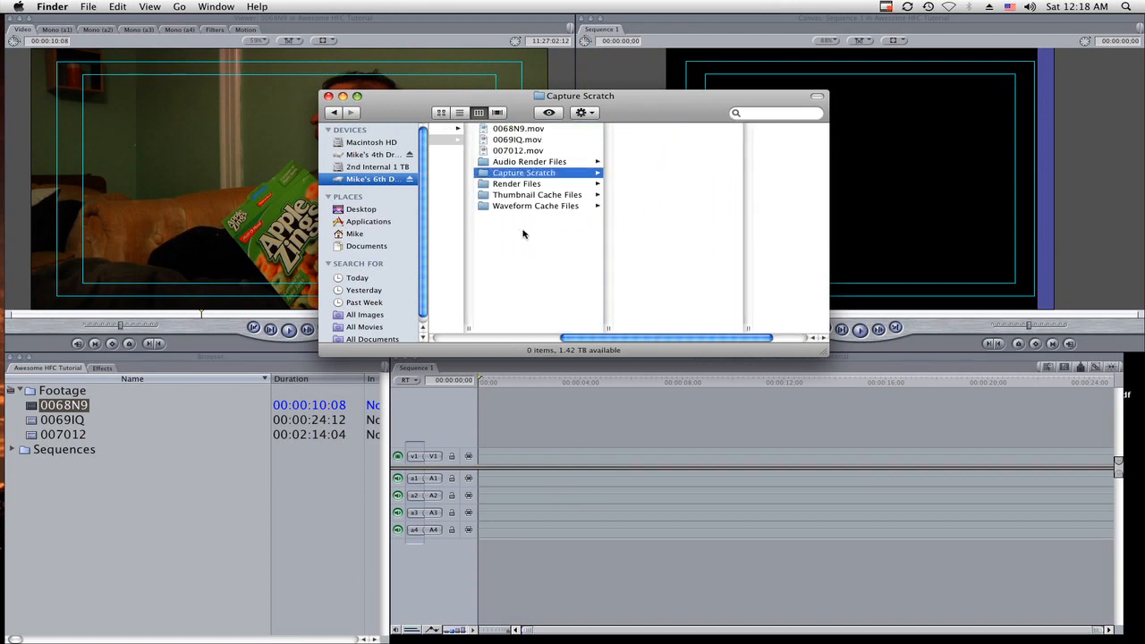
left_click(127, 477)
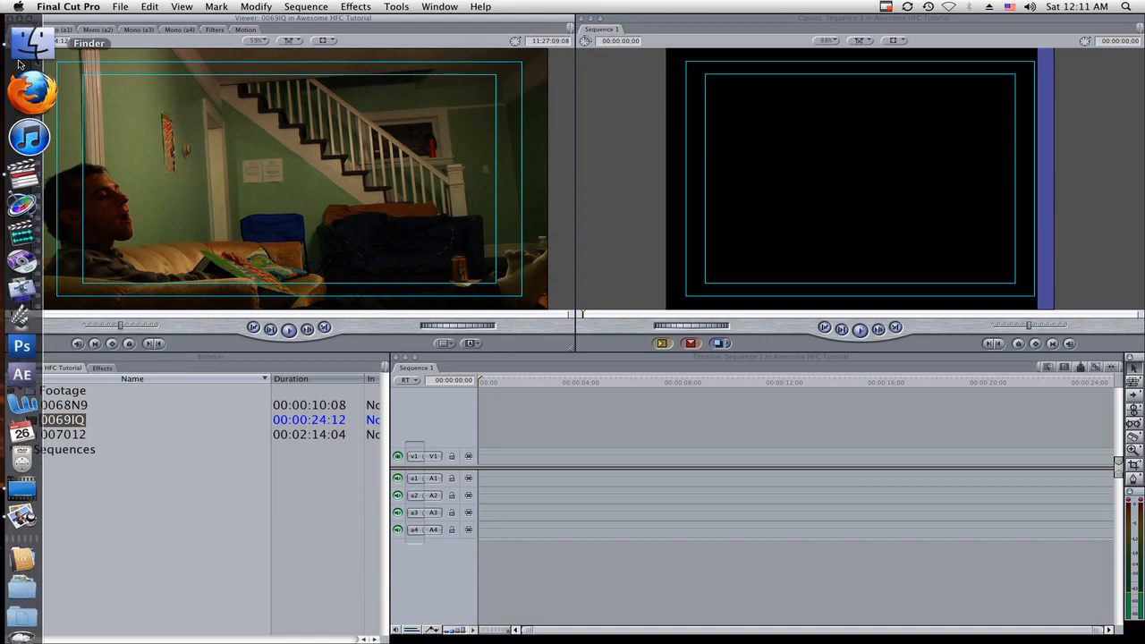
Switch to Finder, open the Awesome HFC Tutorial folder on the 6th Drive, check its Project File folder, and reselect the main project folder.
left_click(23, 45)
left_click(190, 309)
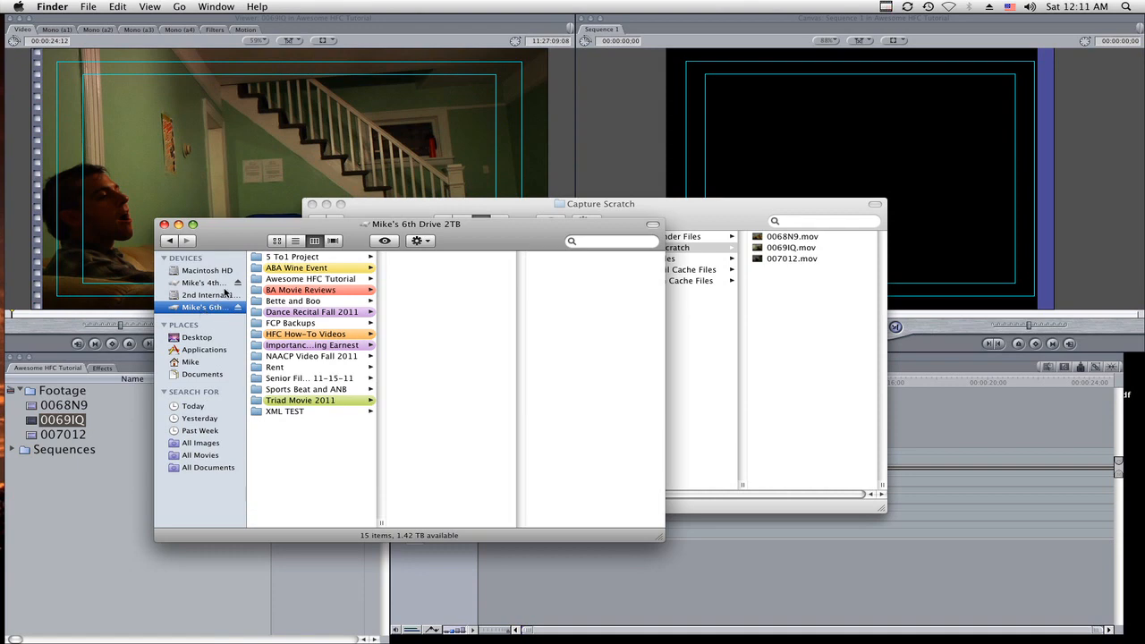
left_click(275, 280)
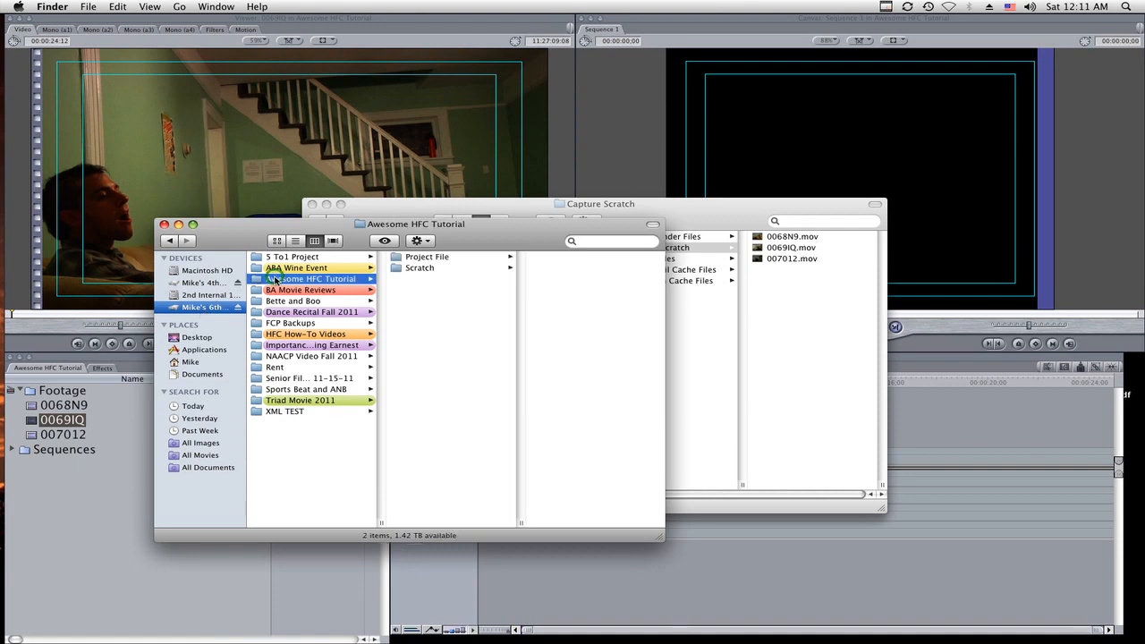
left_click(417, 258)
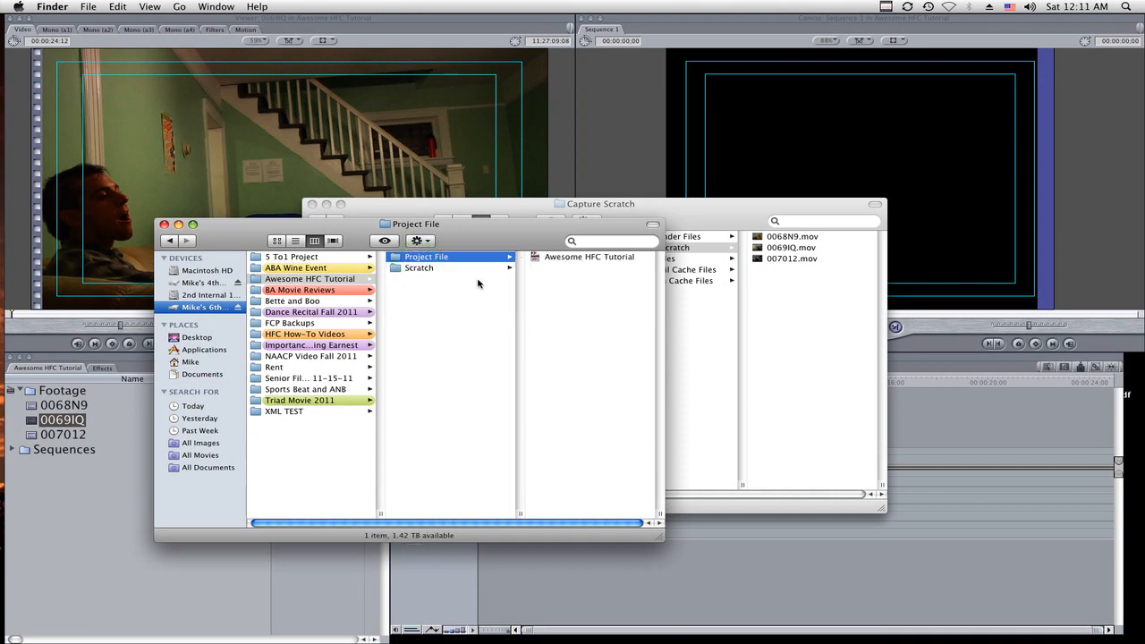
left_click(337, 280)
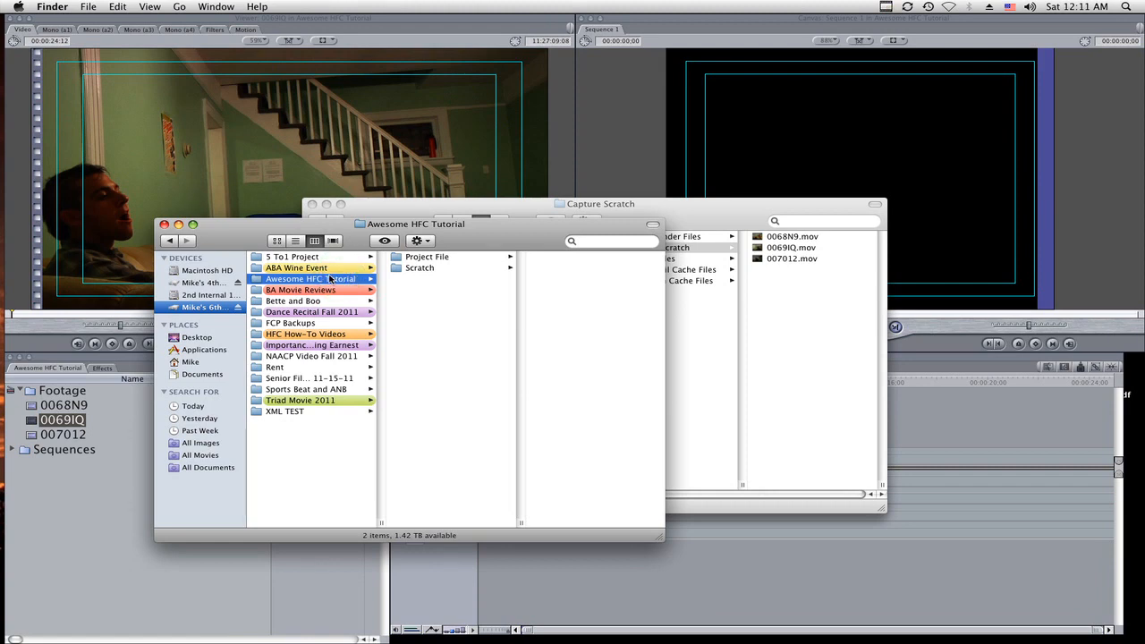
mouse_move(302, 280)
left_mouse_down()
mouse_move(216, 301)
mouse_move(297, 268)
mouse_move(321, 284)
left_mouse_up()
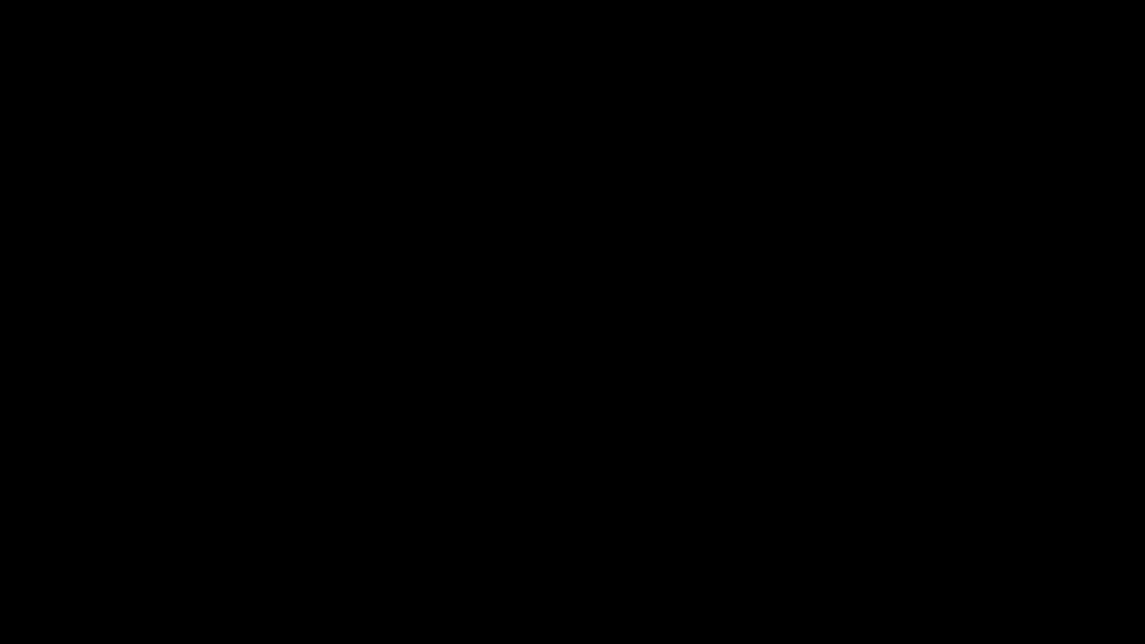